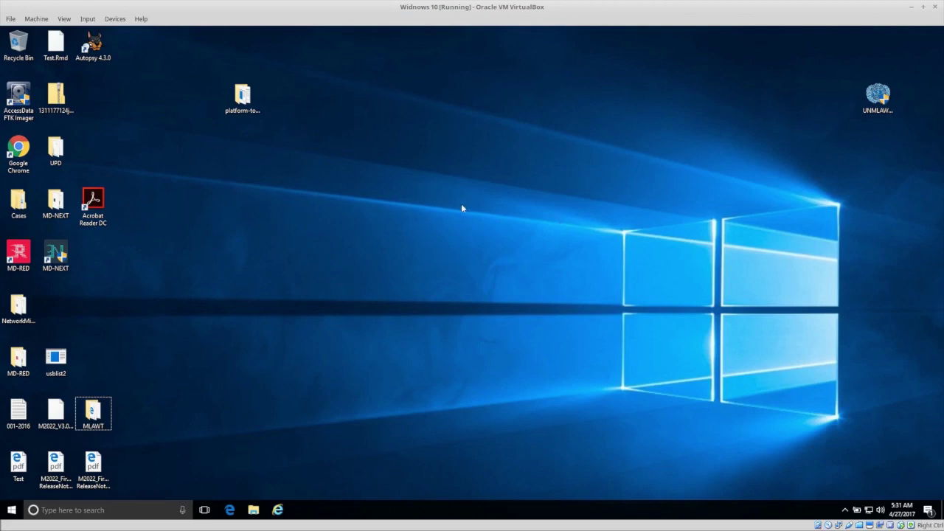
Open Windows Settings from the Start menu and go to Update & security
{"action": "left_click", "coordinate": [11, 511]}
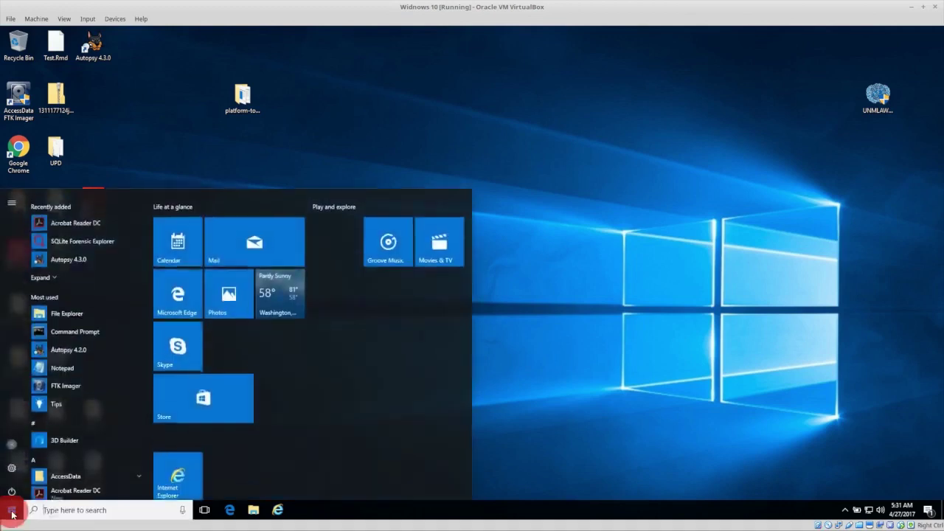
{"action": "left_click", "coordinate": [11, 466]}
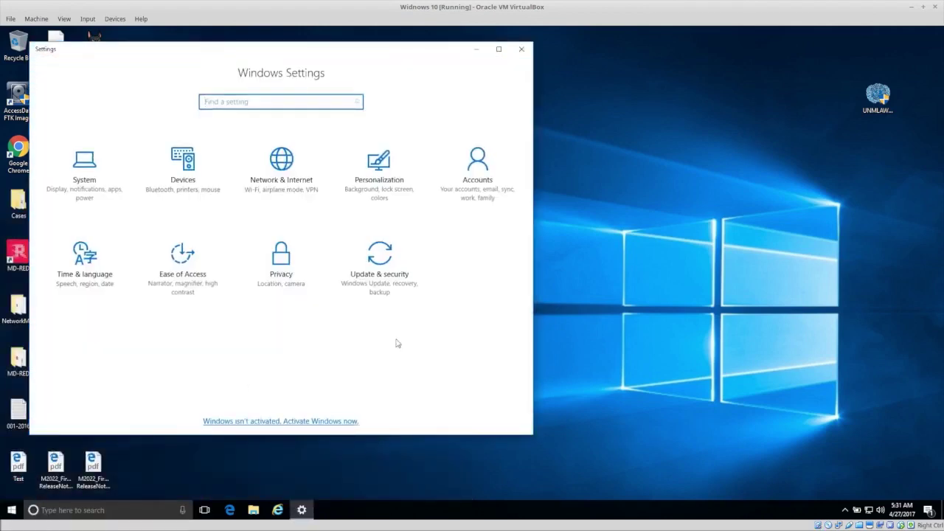
{"action": "left_click", "coordinate": [222, 342]}
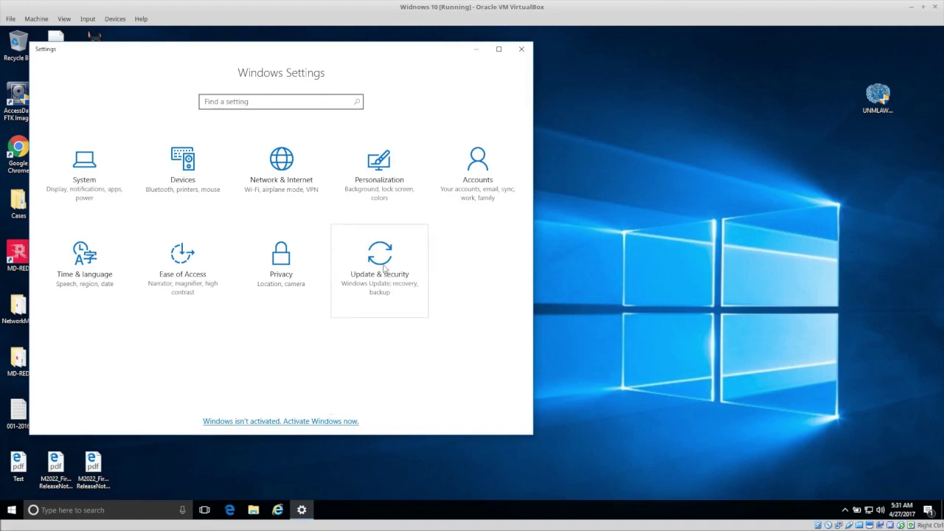
{"action": "left_click", "coordinate": [384, 270]}
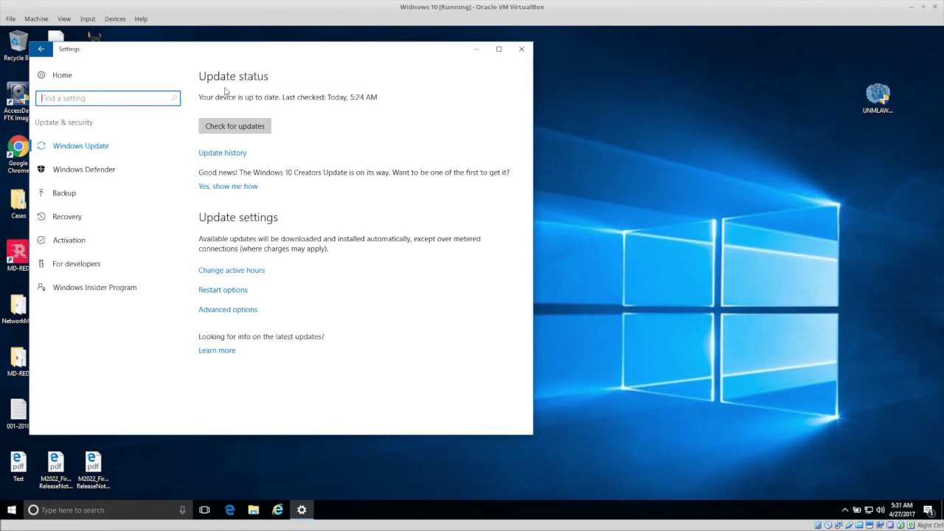
Check for Windows updates until the device reports it is up to date
{"action": "left_click", "coordinate": [235, 126]}
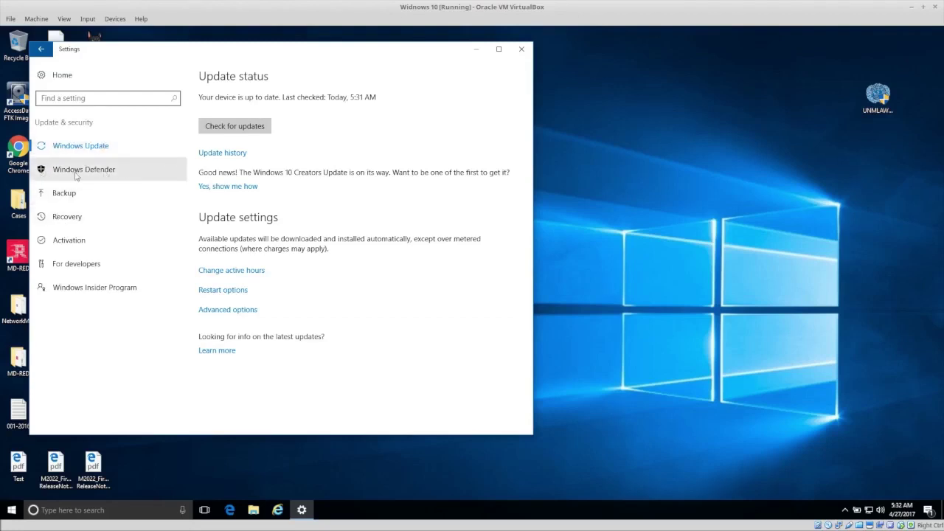
{"action": "left_click", "coordinate": [77, 172]}
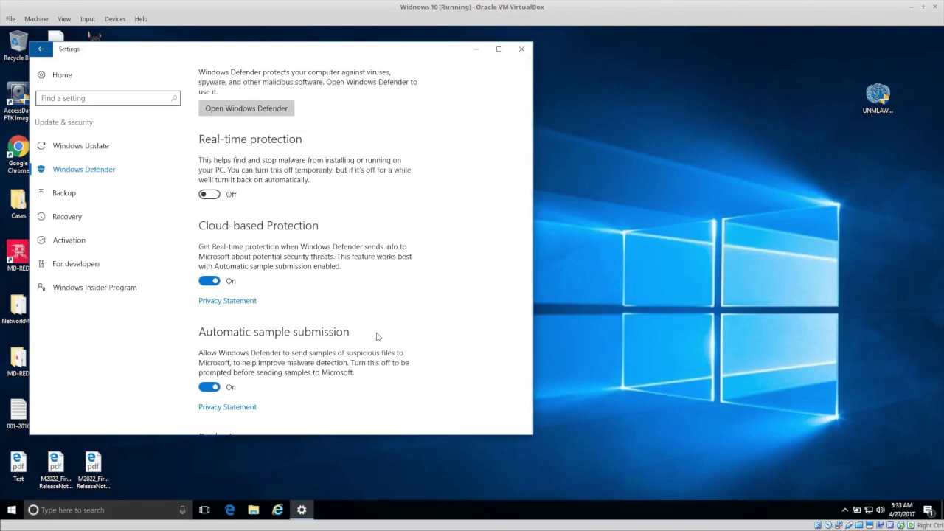
Review the Windows Defender protection settings
{"action": "scroll", "coordinate": [380, 332], "scroll_direction": "down", "scroll_amount": 3}
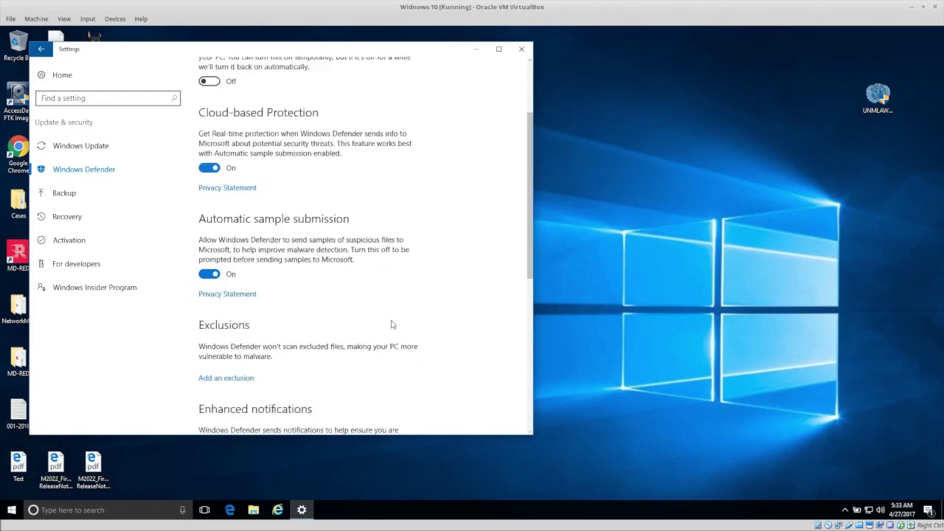
{"action": "scroll", "coordinate": [392, 325], "scroll_direction": "down", "scroll_amount": 3}
{"action": "scroll", "coordinate": [391, 322], "scroll_direction": "down", "scroll_amount": 2}
{"action": "scroll", "coordinate": [392, 323], "scroll_direction": "down", "scroll_amount": 2}
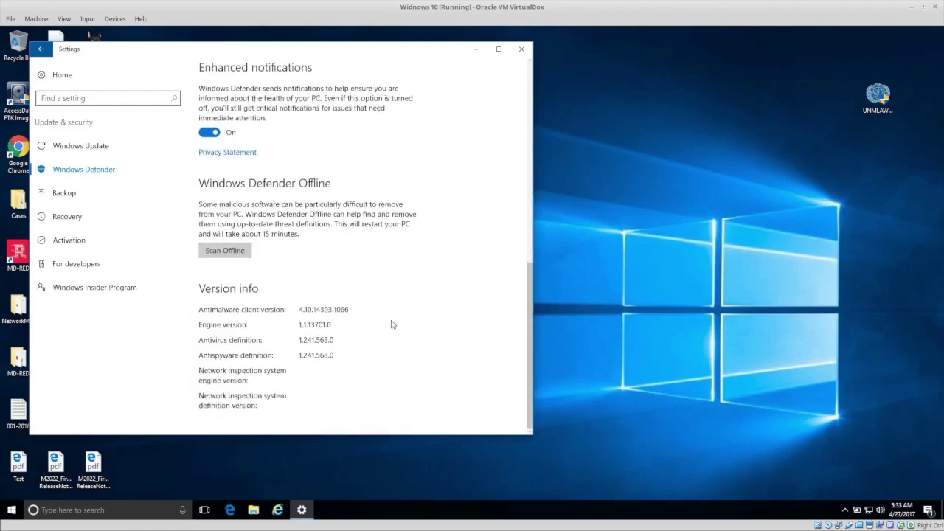
{"action": "scroll", "coordinate": [392, 323], "scroll_direction": "up", "scroll_amount": 2}
{"action": "scroll", "coordinate": [392, 324], "scroll_direction": "up", "scroll_amount": 5}
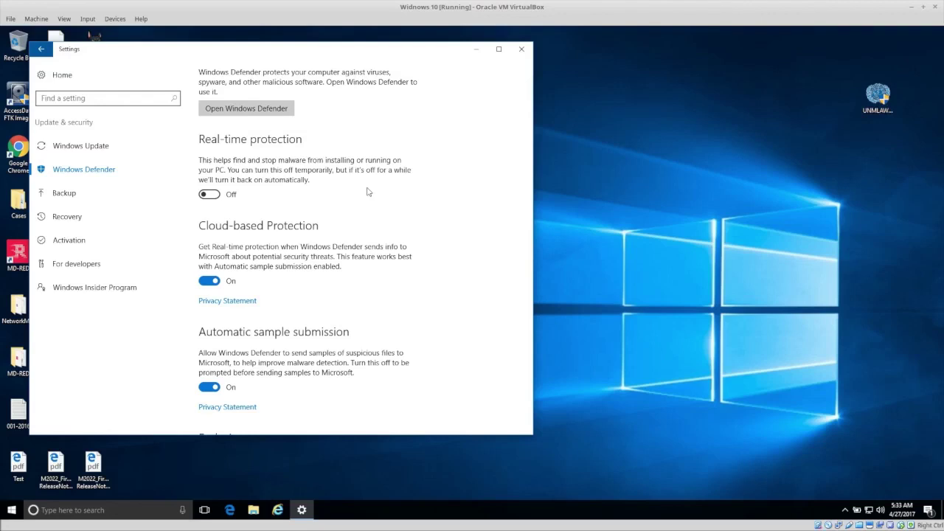
Turn Windows Defender real-time protection on and recheck the settings
{"action": "left_click", "coordinate": [209, 194]}
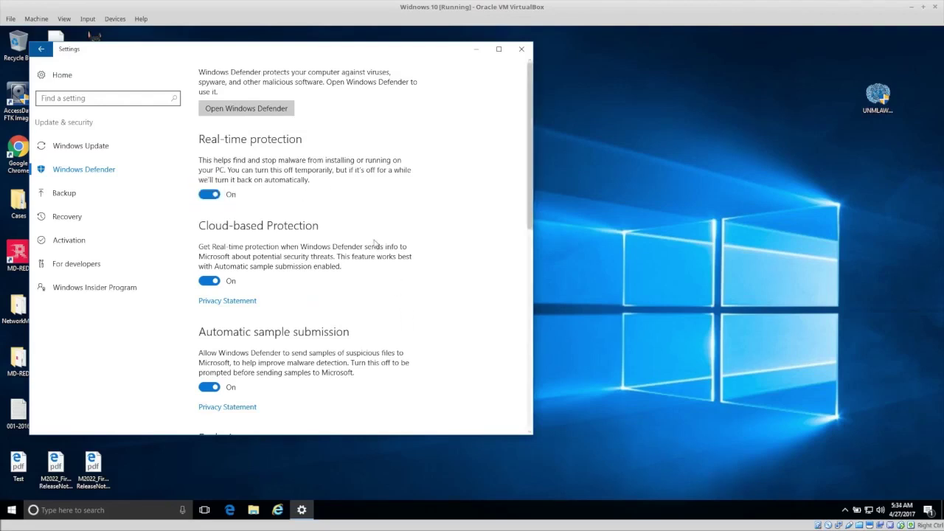
{"action": "left_click", "coordinate": [338, 205]}
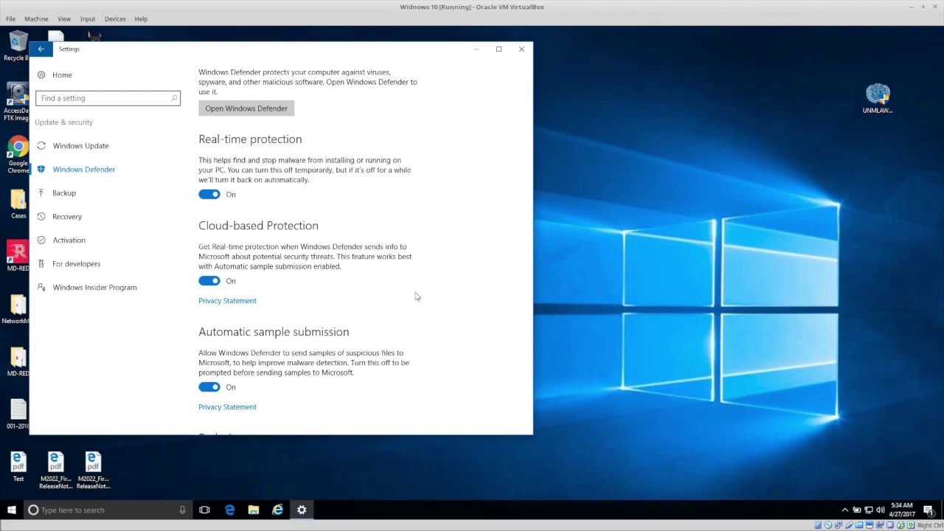
{"action": "scroll", "coordinate": [416, 296], "scroll_direction": "down", "scroll_amount": 3}
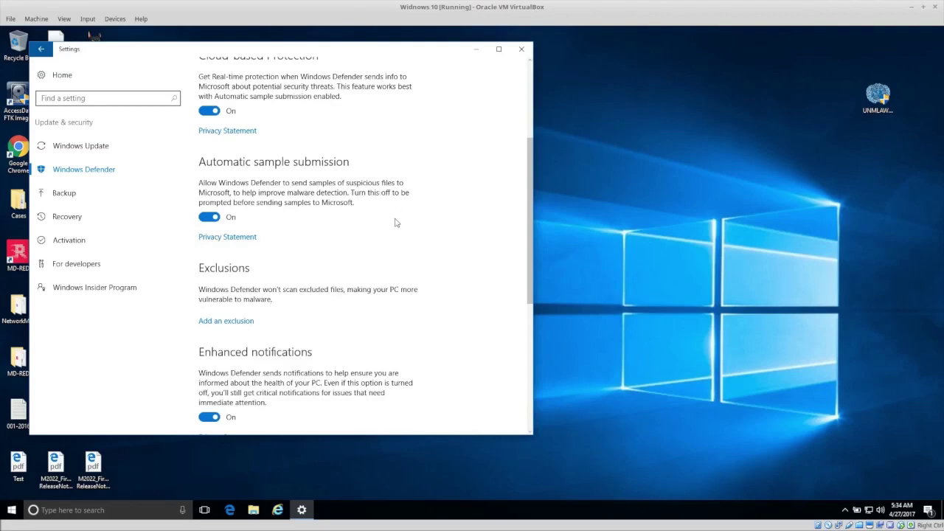
{"action": "scroll", "coordinate": [395, 223], "scroll_direction": "down", "scroll_amount": 3}
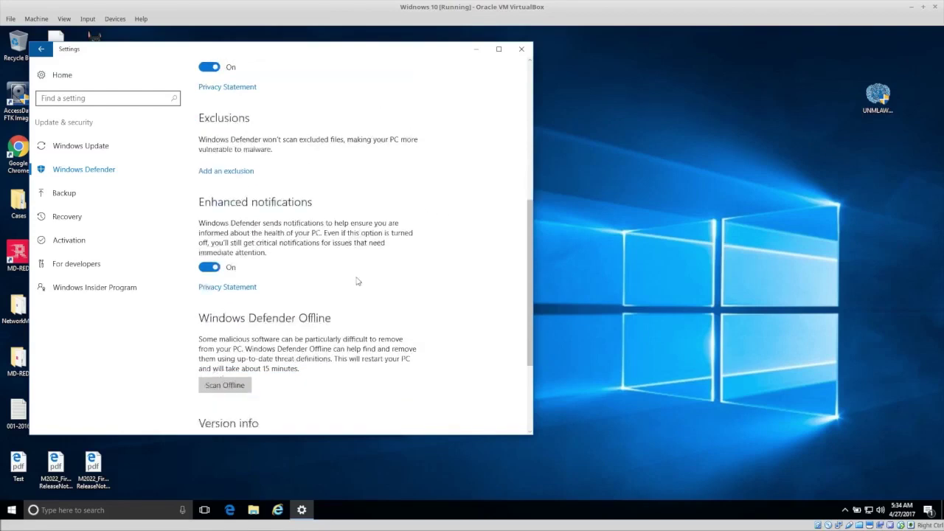
{"action": "scroll", "coordinate": [357, 216], "scroll_direction": "down", "scroll_amount": 1}
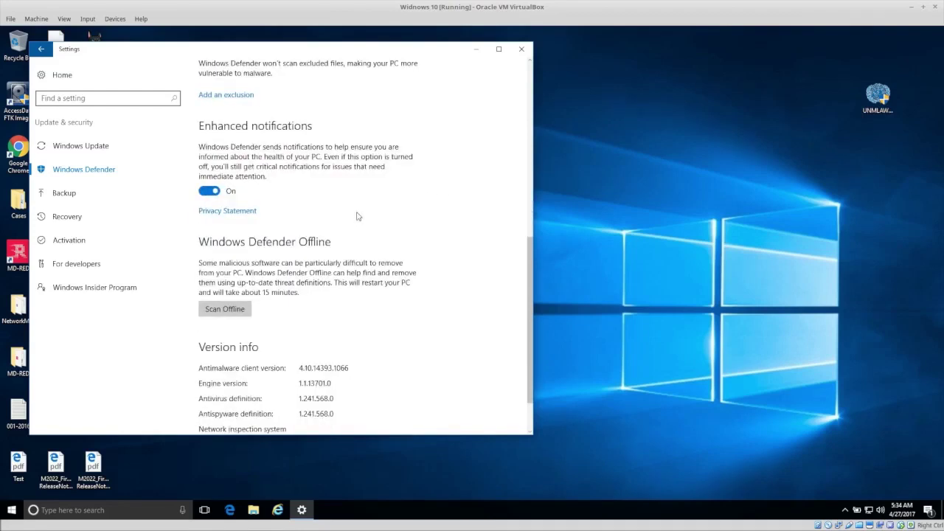
{"action": "scroll", "coordinate": [358, 216], "scroll_direction": "down", "scroll_amount": 1}
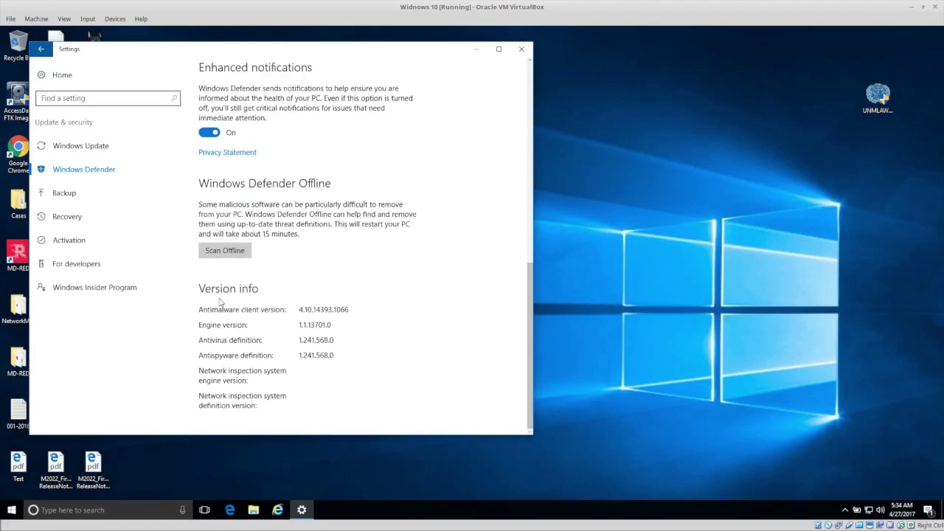
{"action": "scroll", "coordinate": [264, 284], "scroll_direction": "up", "scroll_amount": 3}
{"action": "scroll", "coordinate": [264, 289], "scroll_direction": "up", "scroll_amount": 3}
{"action": "scroll", "coordinate": [264, 289], "scroll_direction": "up", "scroll_amount": 1}
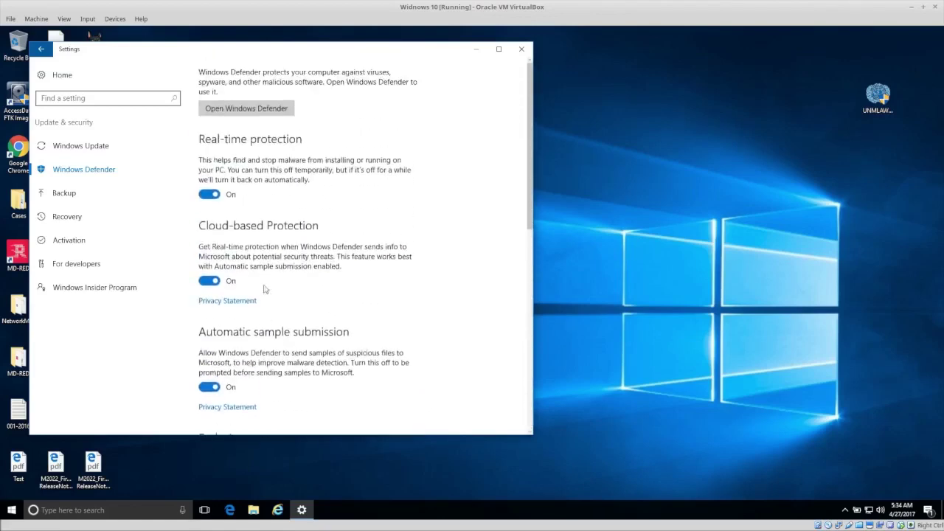
Update virus and spyware definitions in the Windows Defender app
{"action": "left_click", "coordinate": [248, 109]}
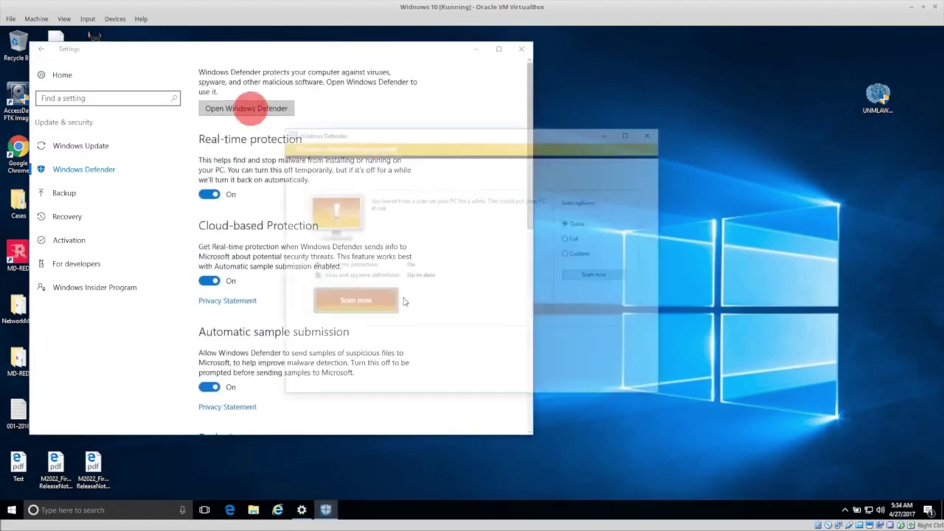
{"action": "left_click_drag", "start_coordinate": [506, 133], "coordinate": [448, 108]}
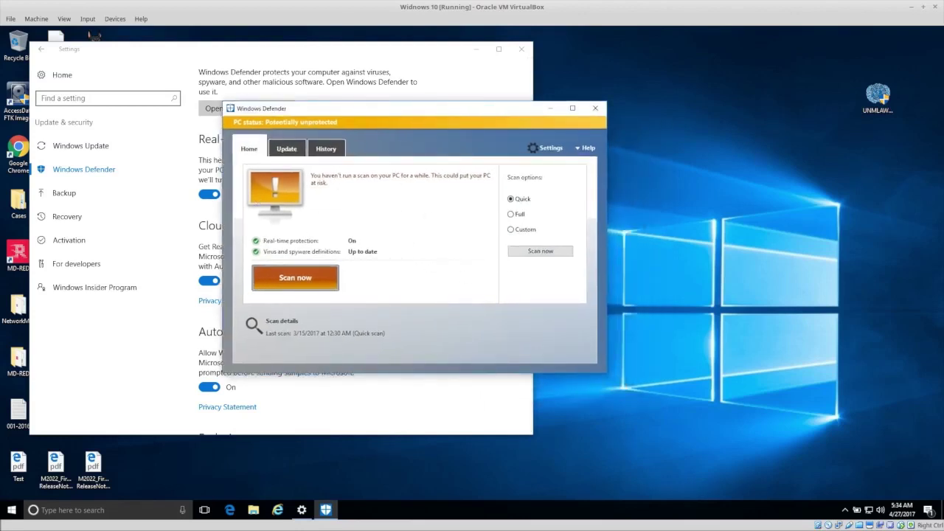
{"action": "left_click", "coordinate": [286, 150]}
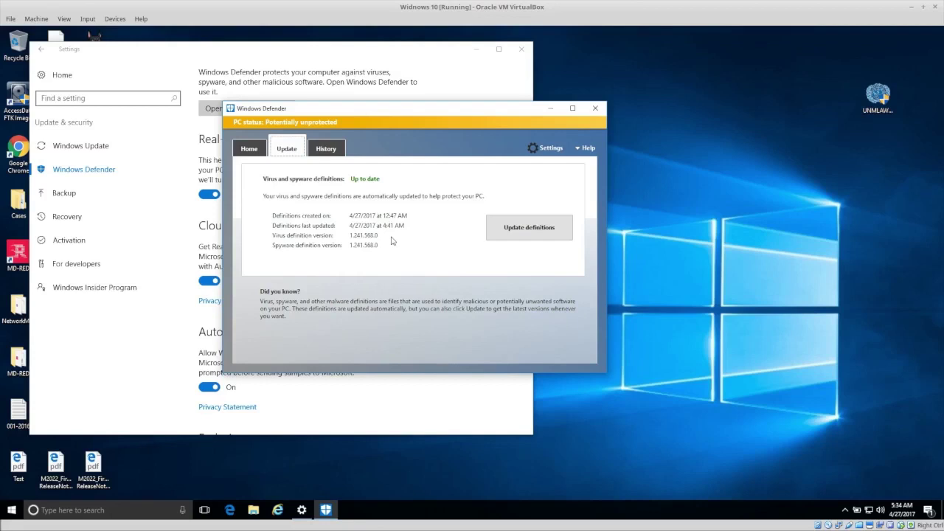
{"action": "left_click", "coordinate": [526, 224]}
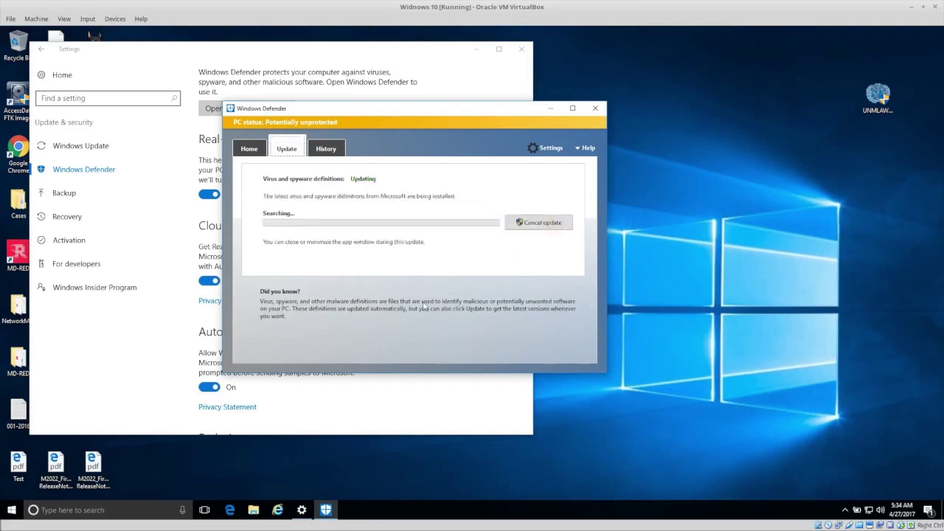
Recheck Windows updates, then review Defender's protection status and close the app
{"action": "left_click", "coordinate": [98, 148]}
{"action": "left_click", "coordinate": [257, 124]}
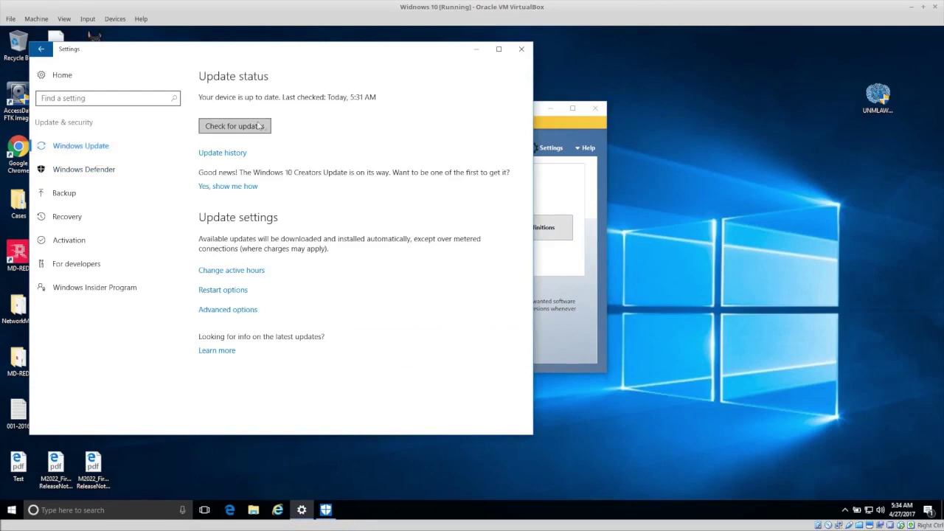
{"action": "key", "text": "alt+Tab"}
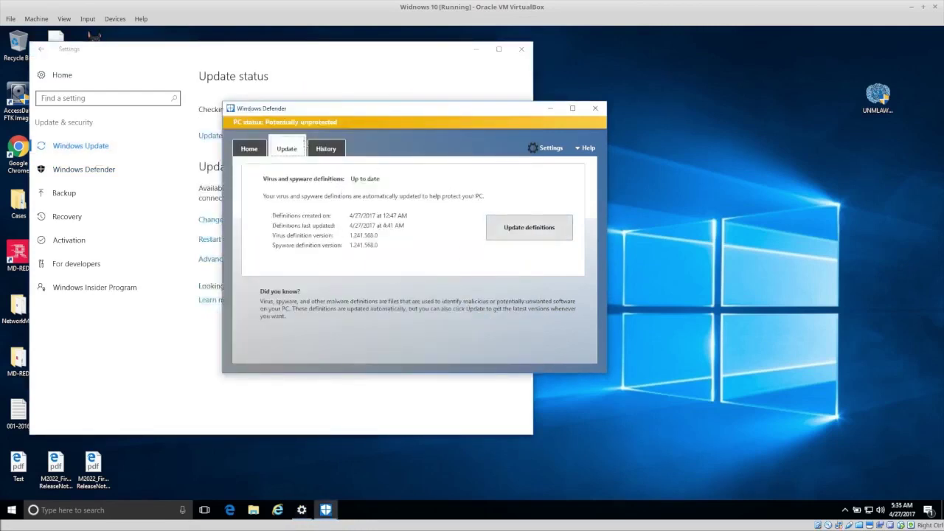
{"action": "left_click", "coordinate": [249, 149]}
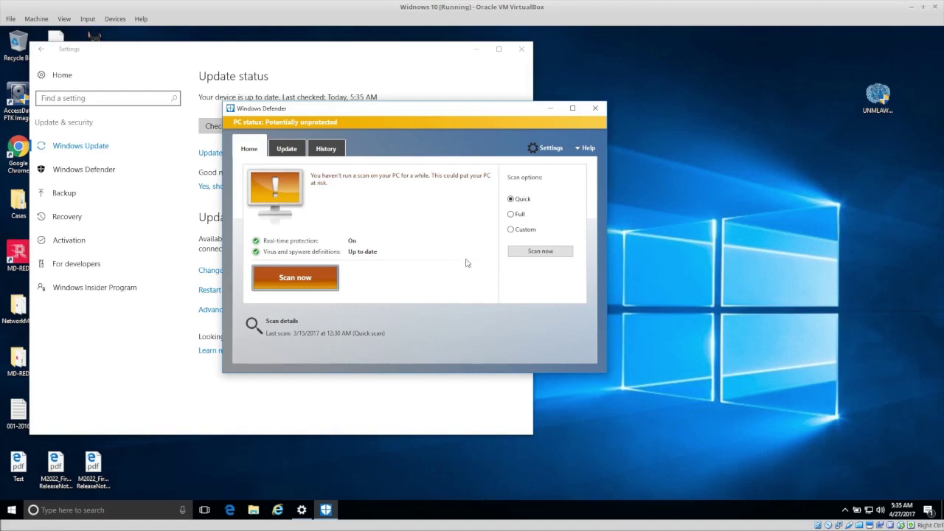
{"action": "left_click", "coordinate": [596, 109]}
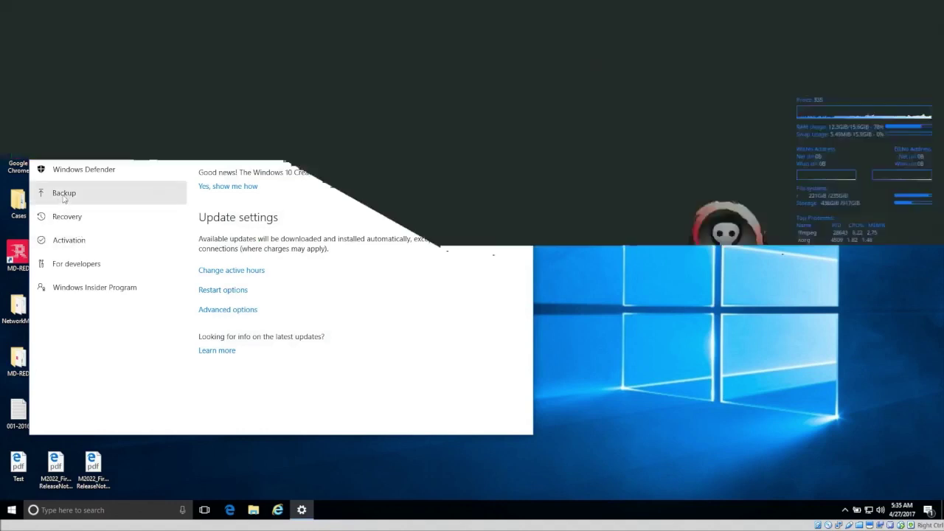
View the File History backup page, then start Microsoft Edge with its search box focused
{"action": "left_click", "coordinate": [65, 195]}
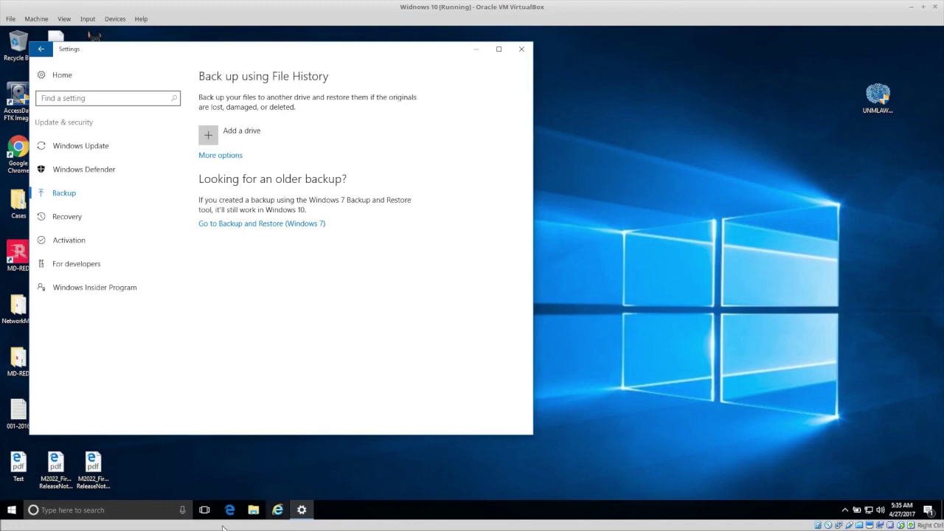
{"action": "left_click", "coordinate": [229, 509]}
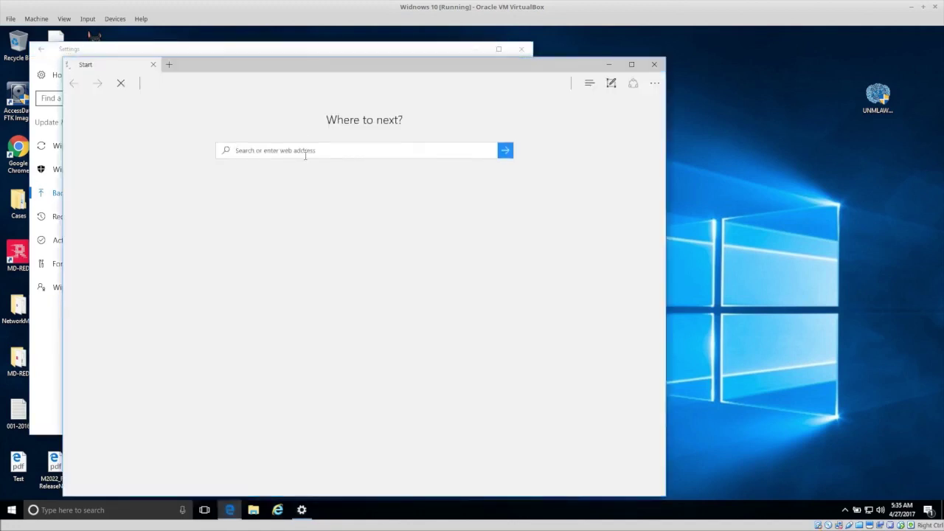
{"action": "left_click", "coordinate": [302, 151]}
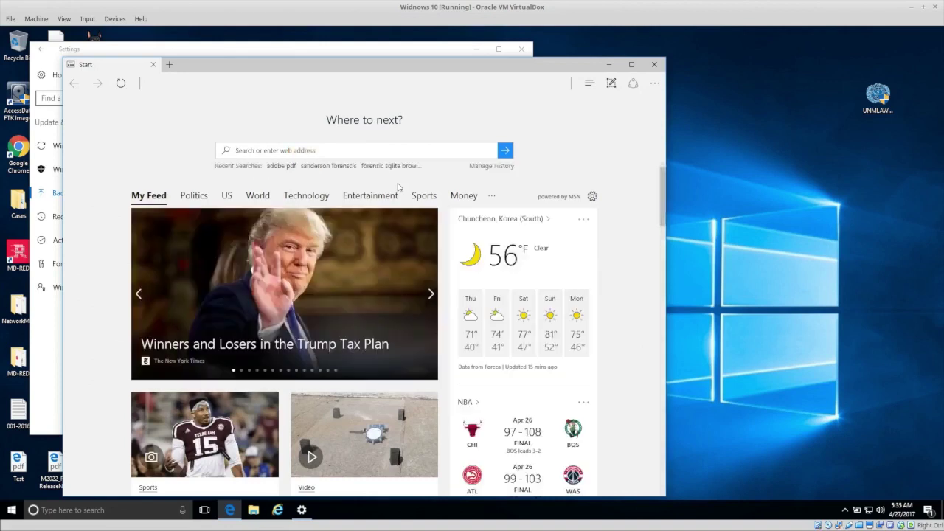
Go to crashplan.com in Edge and reveal its full page address
{"action": "type", "text": "crashplan"}
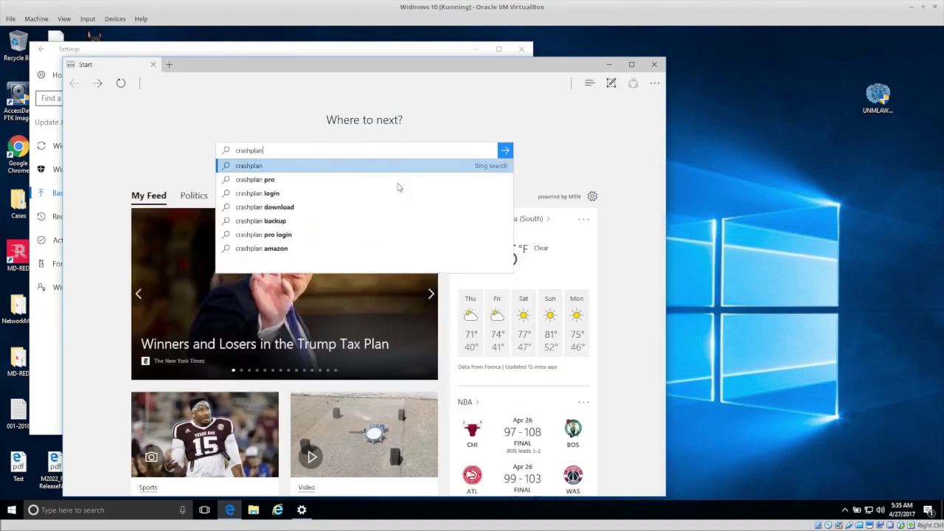
{"action": "type", "text": ".com"}
{"action": "key", "text": "Return"}
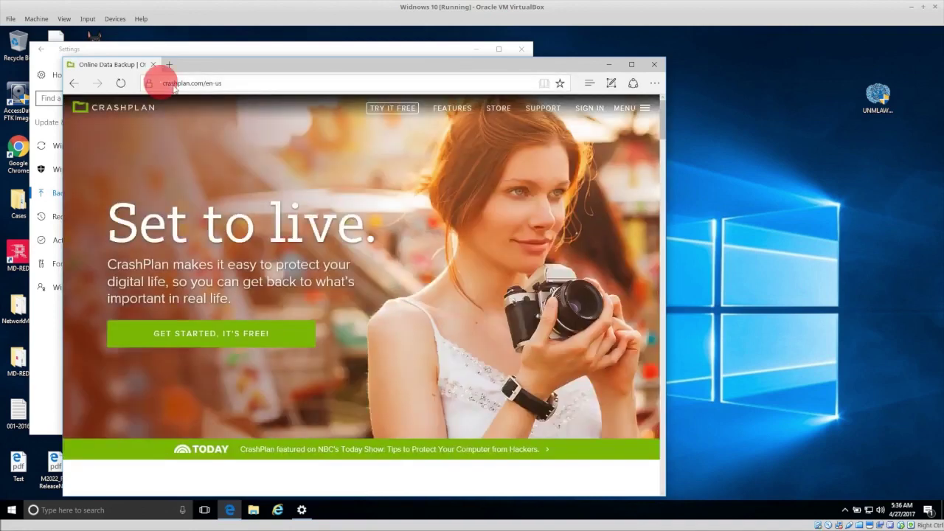
{"action": "left_click", "coordinate": [213, 83]}
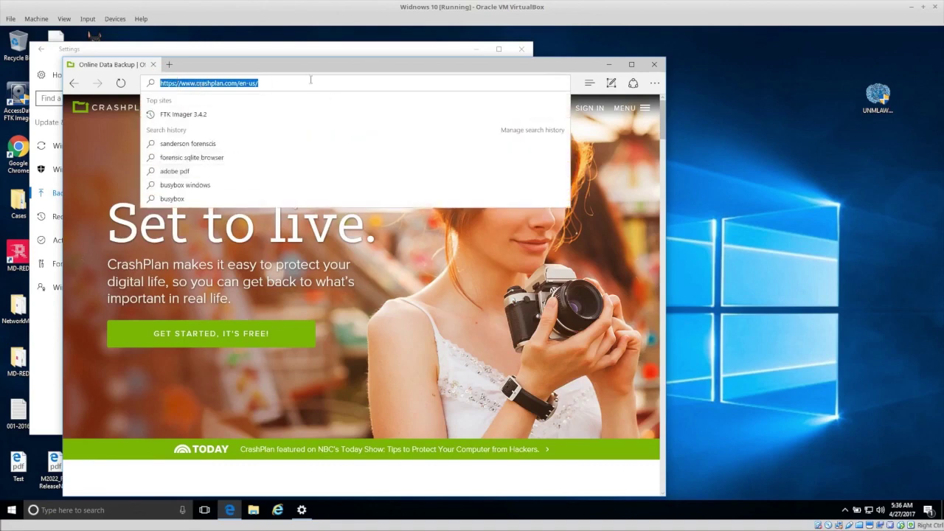
{"action": "mouse_move", "coordinate": [362, 295]}
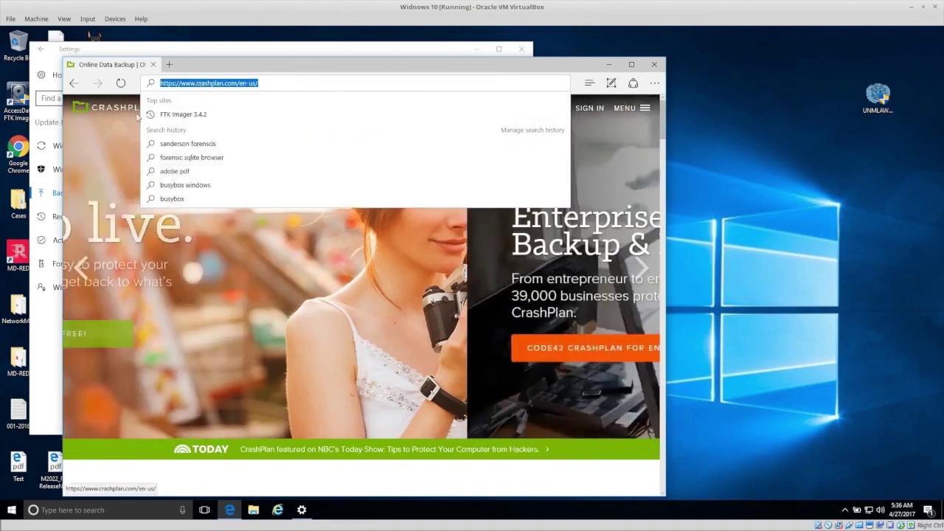
Scroll through the CrashPlan backup site, then close Edge
{"action": "scroll", "coordinate": [573, 249], "scroll_direction": "down", "scroll_amount": 10}
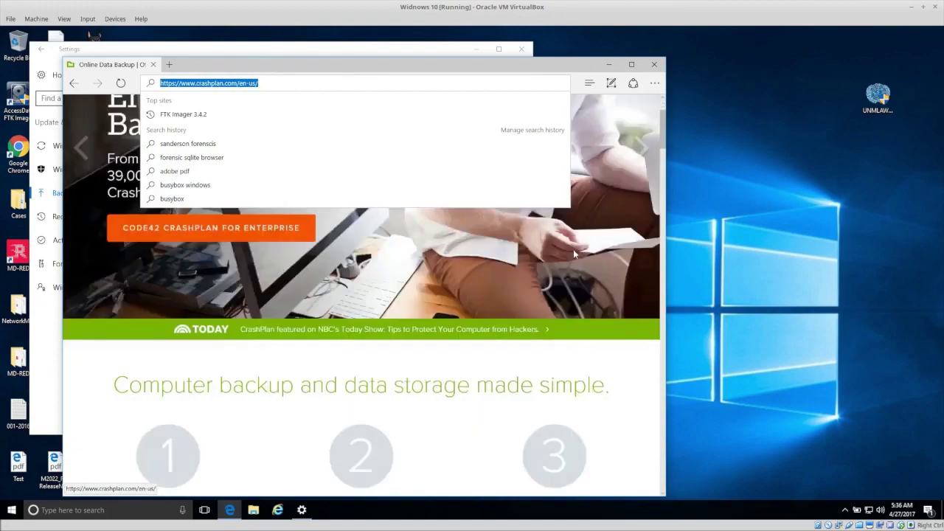
{"action": "scroll", "coordinate": [355, 178], "scroll_direction": "down", "scroll_amount": 5}
{"action": "scroll", "coordinate": [355, 178], "scroll_direction": "down", "scroll_amount": 6}
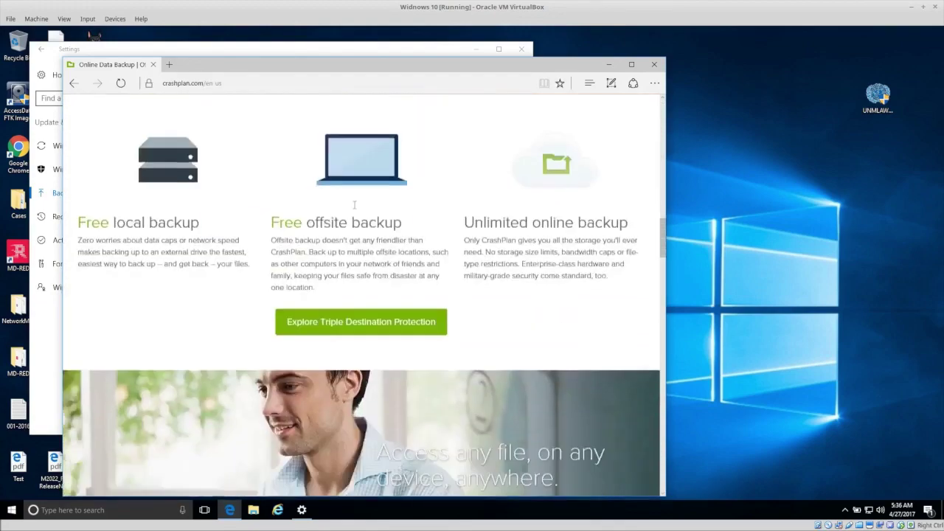
{"action": "scroll", "coordinate": [333, 336], "scroll_direction": "up", "scroll_amount": 5}
{"action": "scroll", "coordinate": [333, 336], "scroll_direction": "up", "scroll_amount": 5}
{"action": "scroll", "coordinate": [346, 288], "scroll_direction": "up", "scroll_amount": 4}
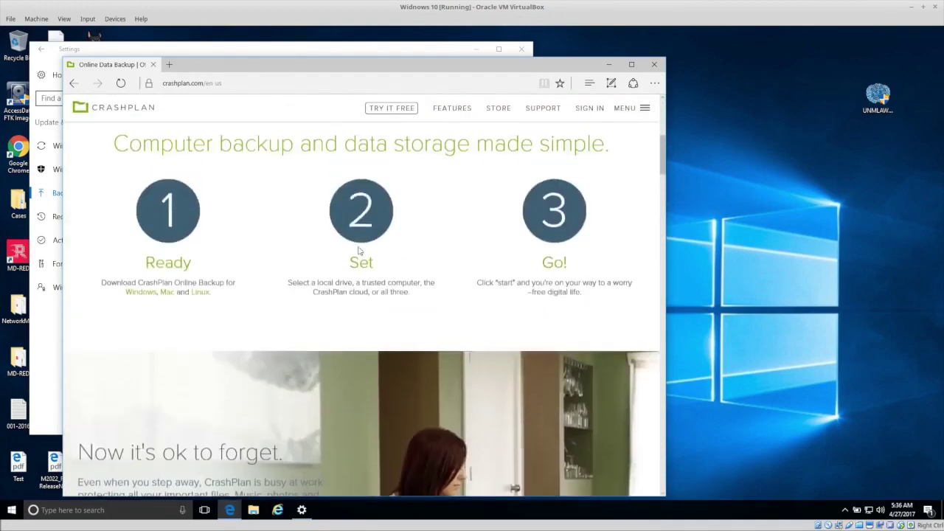
{"action": "scroll", "coordinate": [361, 243], "scroll_direction": "up", "scroll_amount": 4}
{"action": "scroll", "coordinate": [361, 243], "scroll_direction": "up", "scroll_amount": 4}
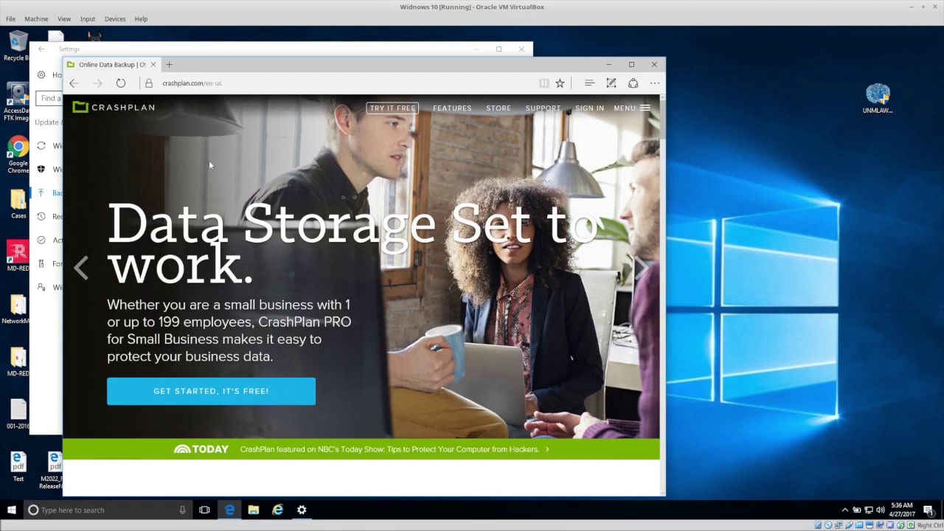
{"action": "left_click", "coordinate": [654, 65]}
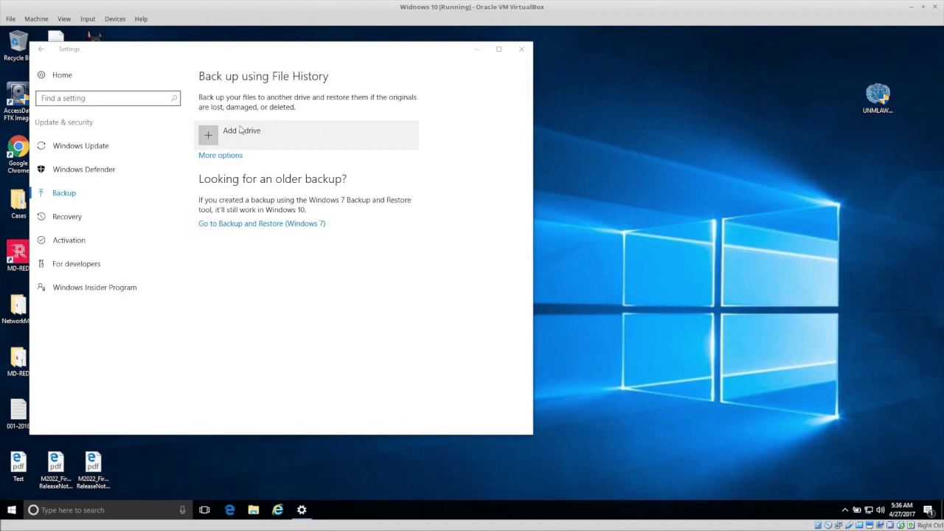
{"action": "left_click", "coordinate": [216, 137]}
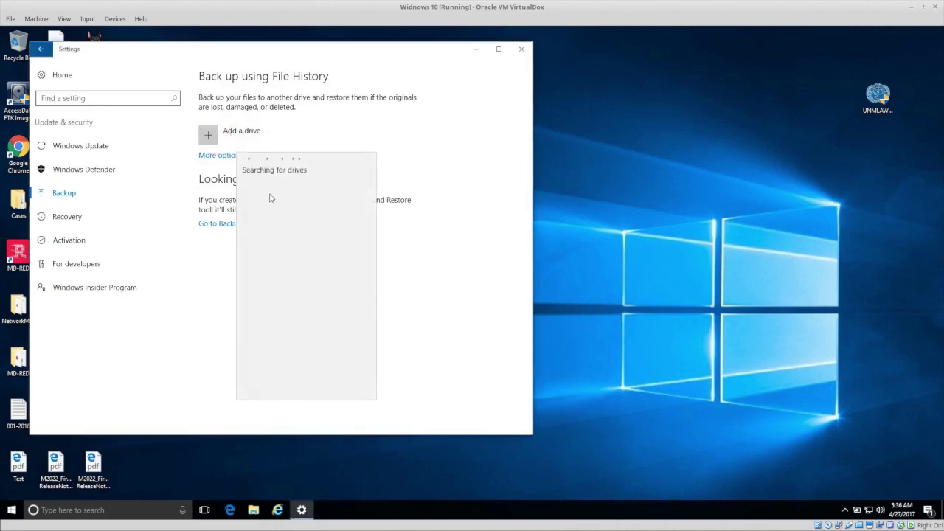
{"action": "left_click", "coordinate": [435, 289]}
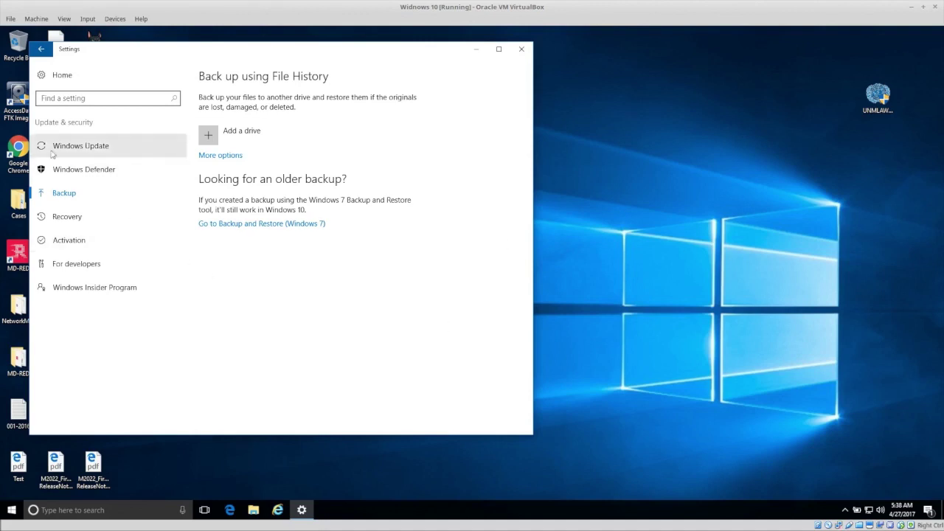
Confirm Windows Update shows up to date and Defender's real-time, cloud and sample protection are on
{"action": "left_click", "coordinate": [77, 151]}
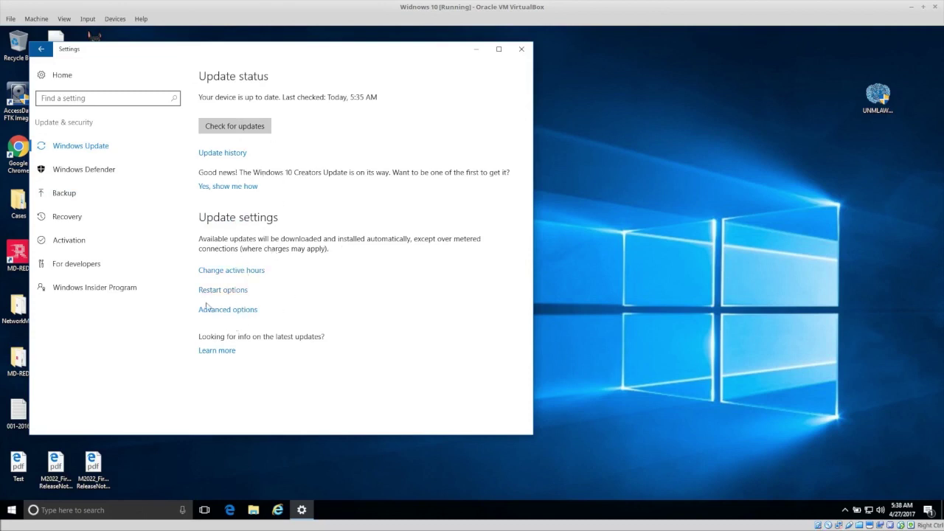
{"action": "left_click", "coordinate": [81, 169]}
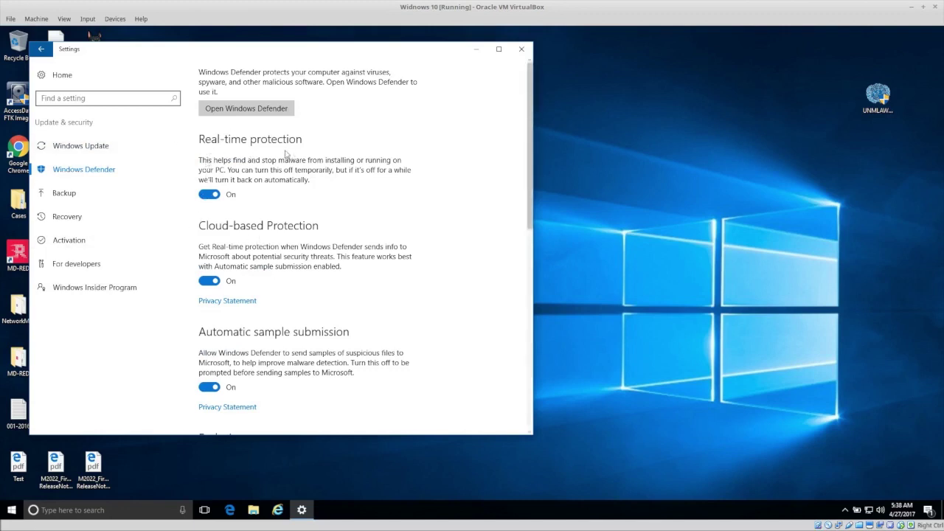
Revisit the File History Backup page, then return to the Settings home grid
{"action": "left_click", "coordinate": [64, 193]}
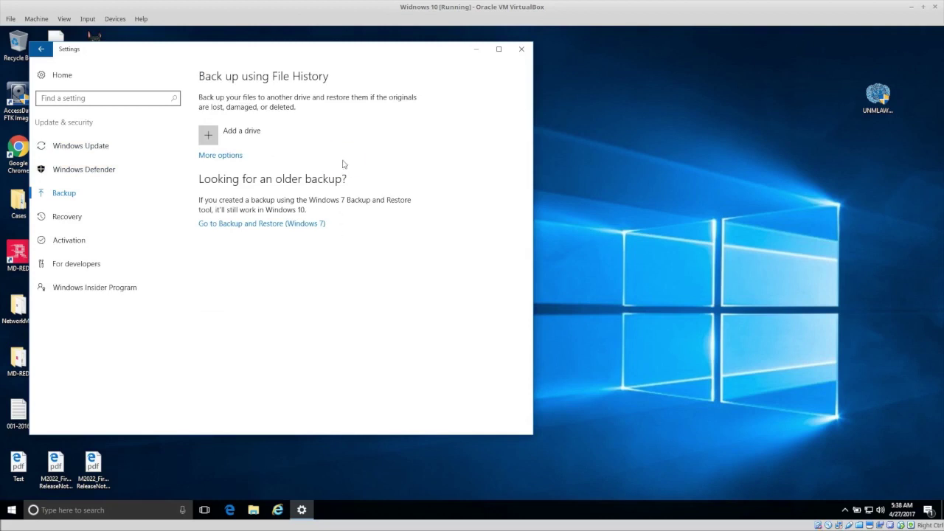
{"action": "left_click", "coordinate": [343, 162]}
{"action": "left_click", "coordinate": [200, 184]}
{"action": "left_click", "coordinate": [298, 308]}
{"action": "left_click", "coordinate": [40, 50]}
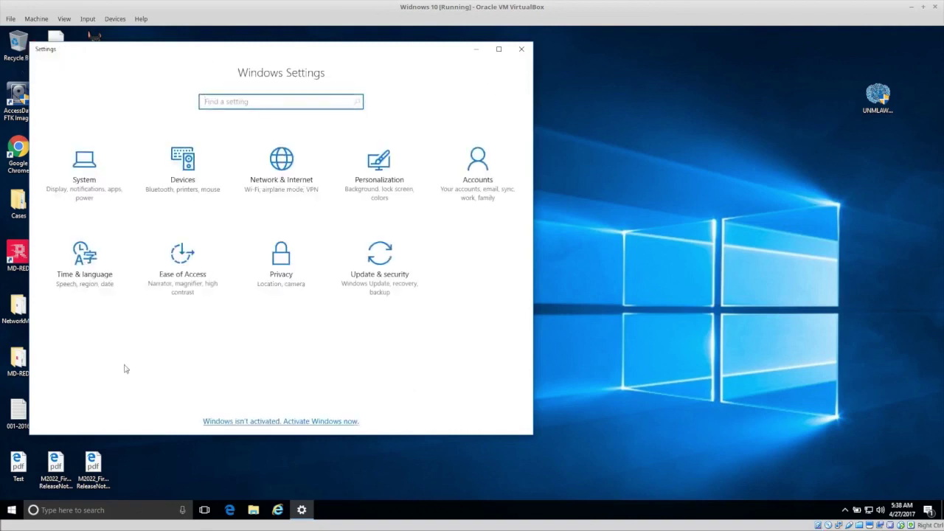
{"action": "left_click", "coordinate": [120, 337]}
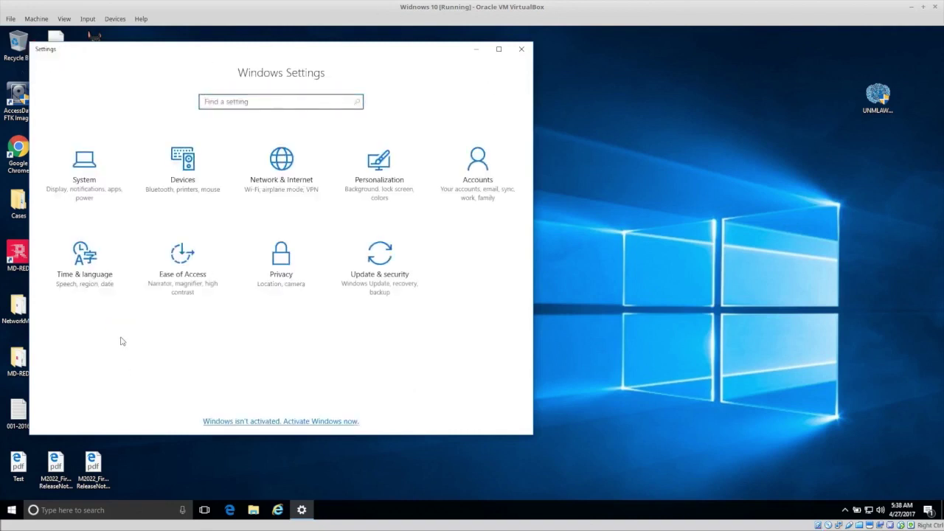
{"action": "left_click", "coordinate": [279, 275]}
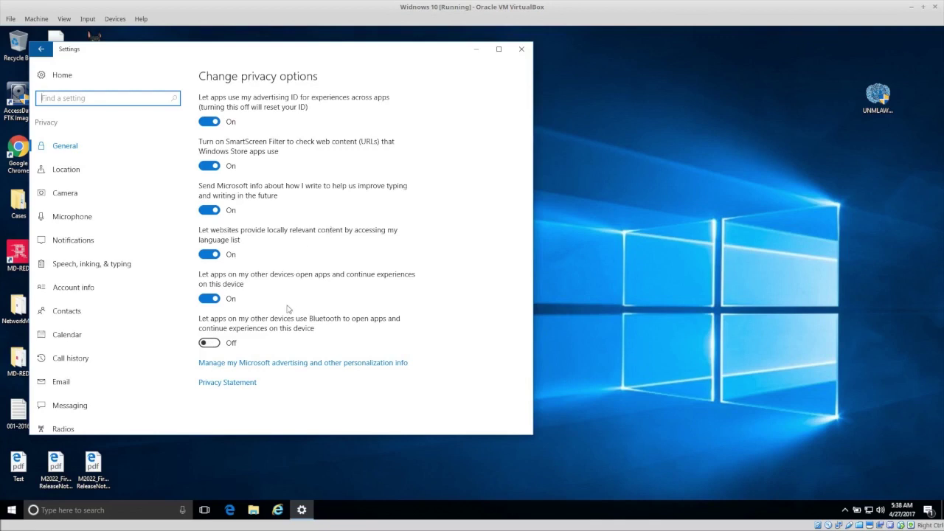
{"action": "mouse_move", "coordinate": [65, 192]}
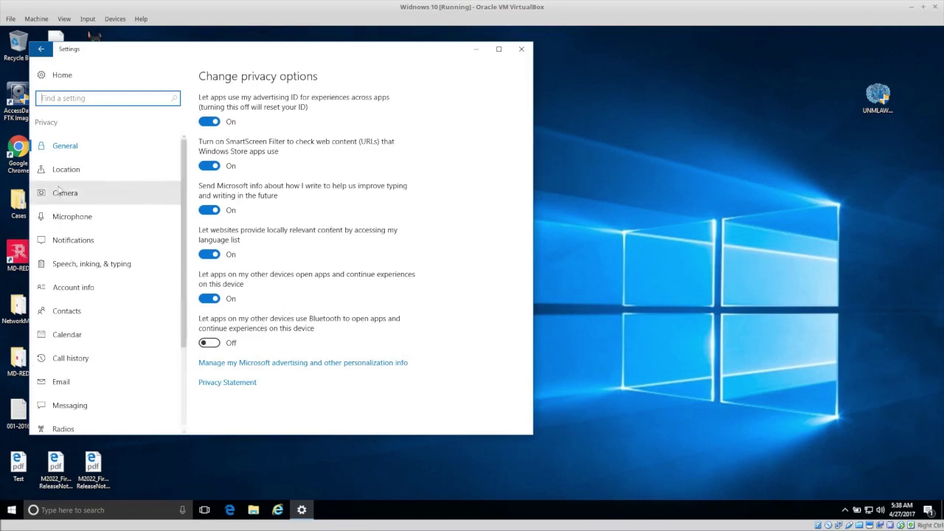
{"action": "left_click", "coordinate": [64, 168]}
{"action": "scroll", "coordinate": [155, 289], "scroll_direction": "down", "scroll_amount": 1}
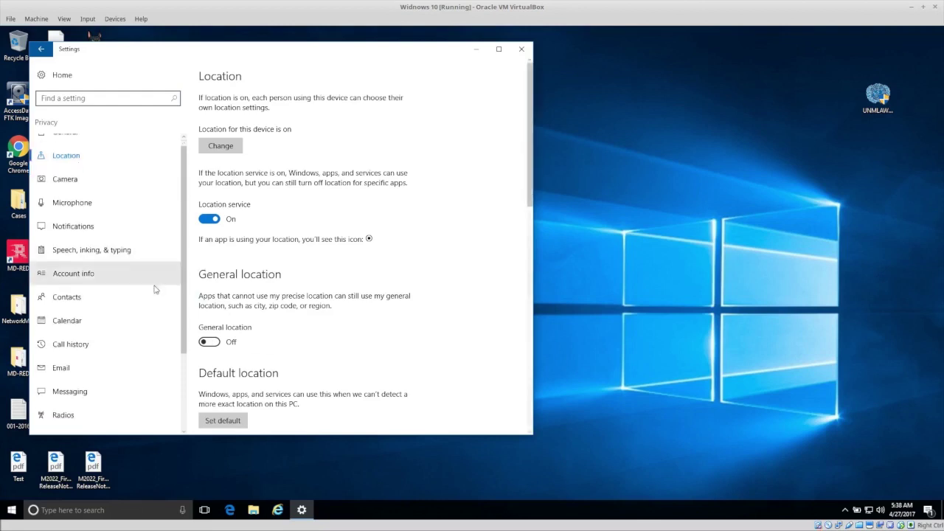
{"action": "scroll", "coordinate": [155, 289], "scroll_direction": "down", "scroll_amount": 3}
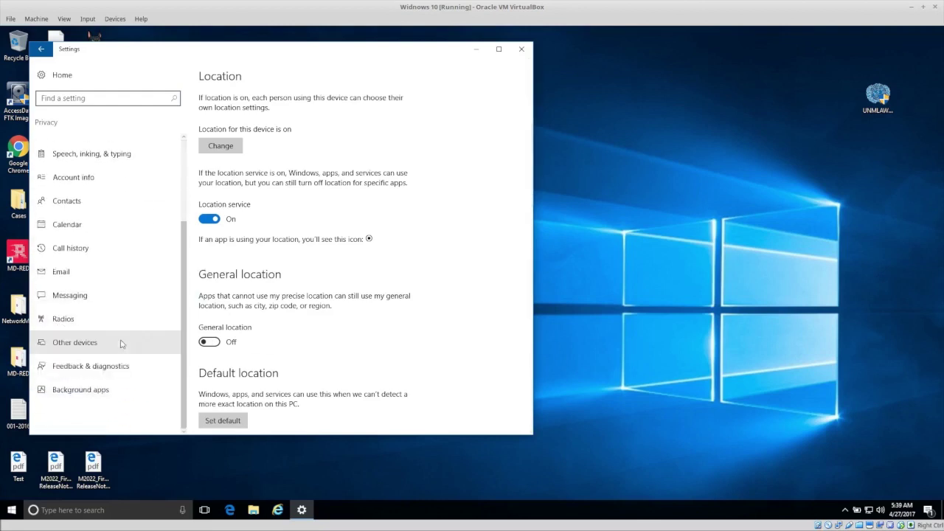
{"action": "scroll", "coordinate": [122, 343], "scroll_direction": "up", "scroll_amount": 3}
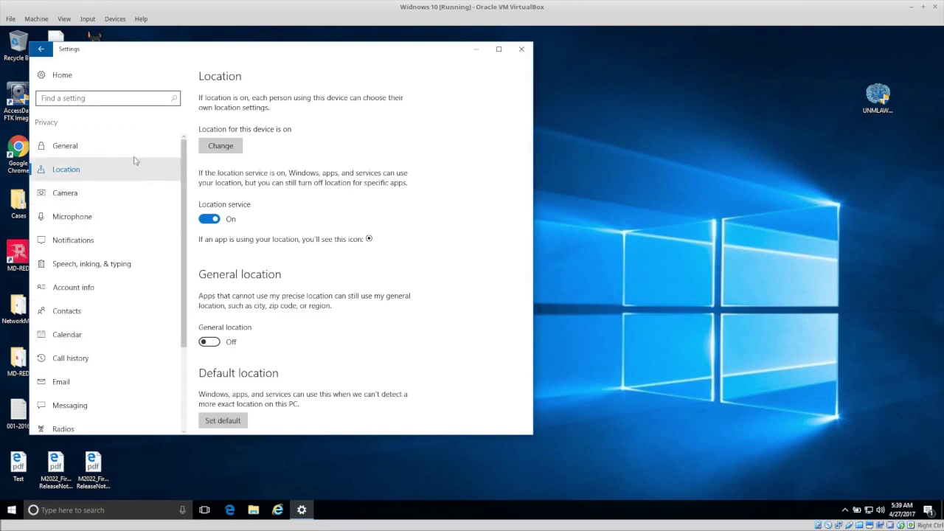
{"action": "left_click", "coordinate": [41, 48]}
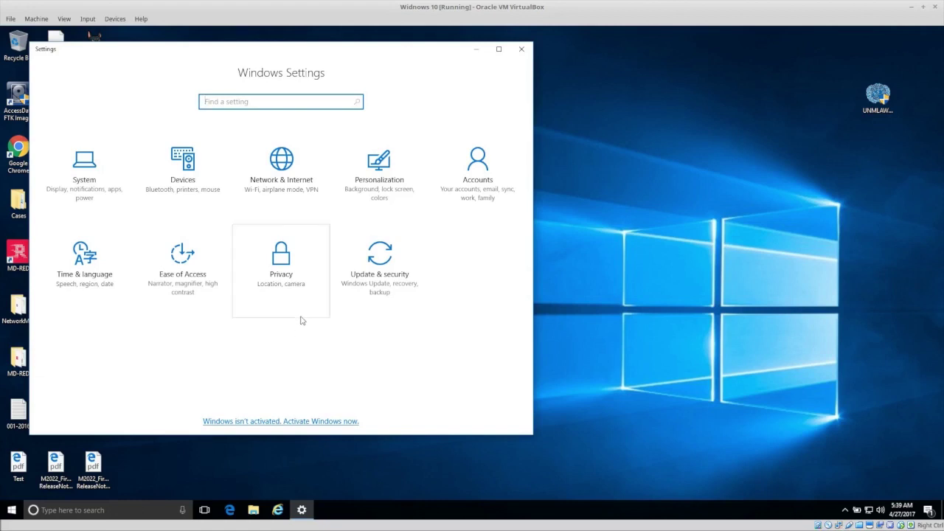
{"action": "left_click", "coordinate": [430, 325]}
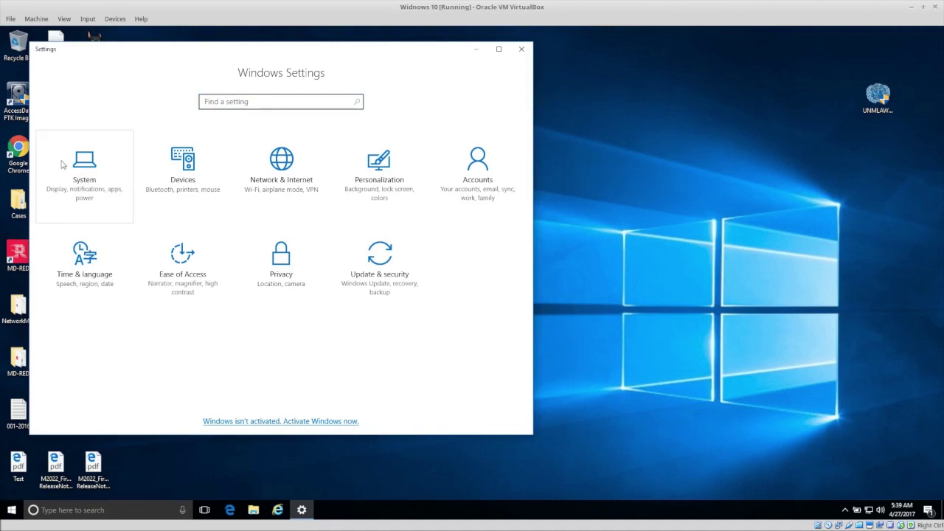
{"action": "left_click", "coordinate": [88, 175]}
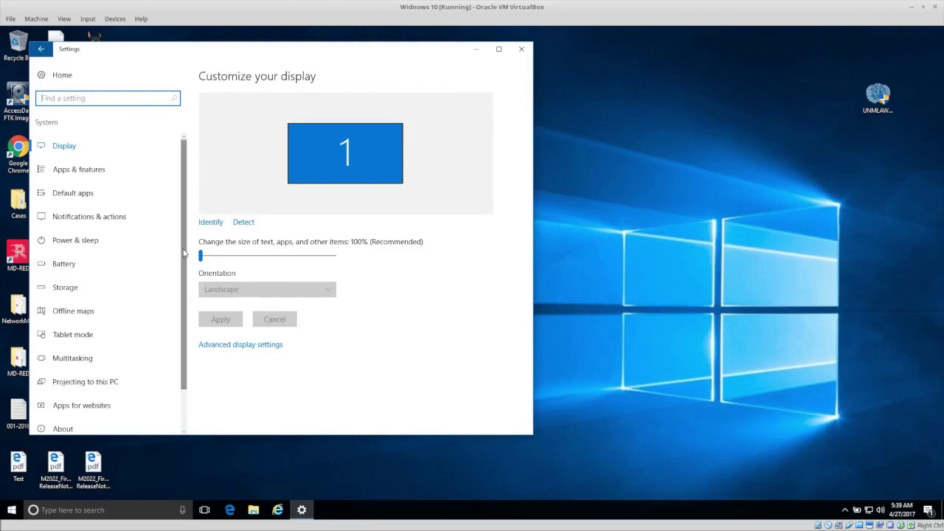
{"action": "left_click", "coordinate": [92, 172]}
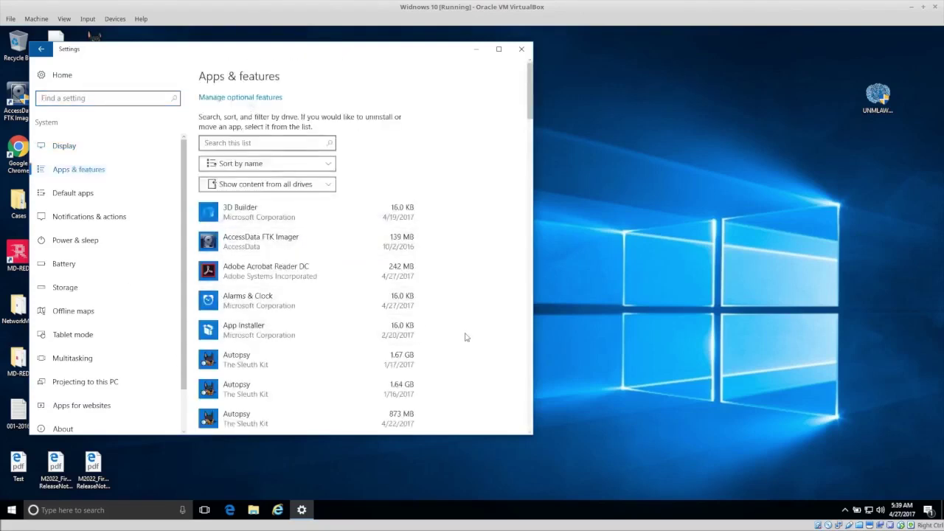
{"action": "scroll", "coordinate": [466, 333], "scroll_direction": "down", "scroll_amount": 5}
{"action": "scroll", "coordinate": [466, 337], "scroll_direction": "down", "scroll_amount": 1}
{"action": "scroll", "coordinate": [415, 343], "scroll_direction": "down", "scroll_amount": 2}
{"action": "scroll", "coordinate": [415, 341], "scroll_direction": "down", "scroll_amount": 4}
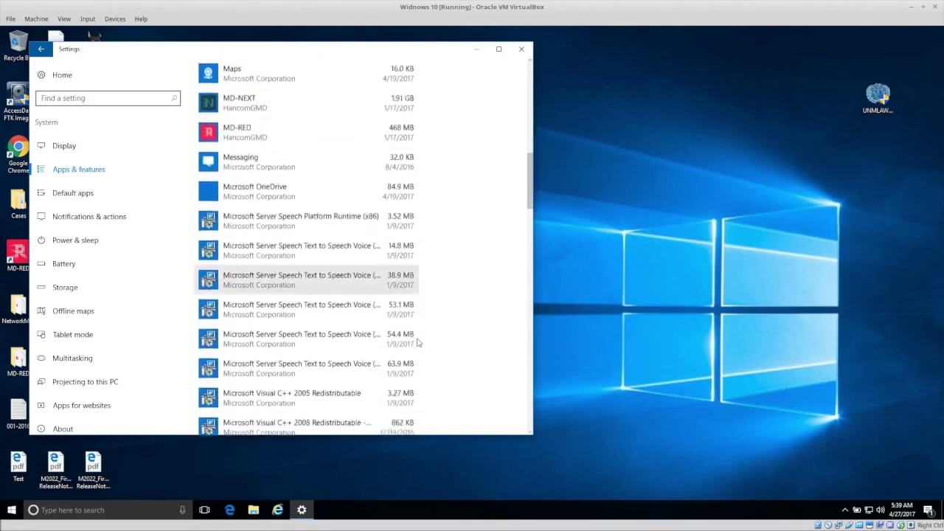
{"action": "scroll", "coordinate": [418, 342], "scroll_direction": "down", "scroll_amount": 2}
{"action": "scroll", "coordinate": [418, 341], "scroll_direction": "down", "scroll_amount": 2}
{"action": "scroll", "coordinate": [418, 341], "scroll_direction": "down", "scroll_amount": 1}
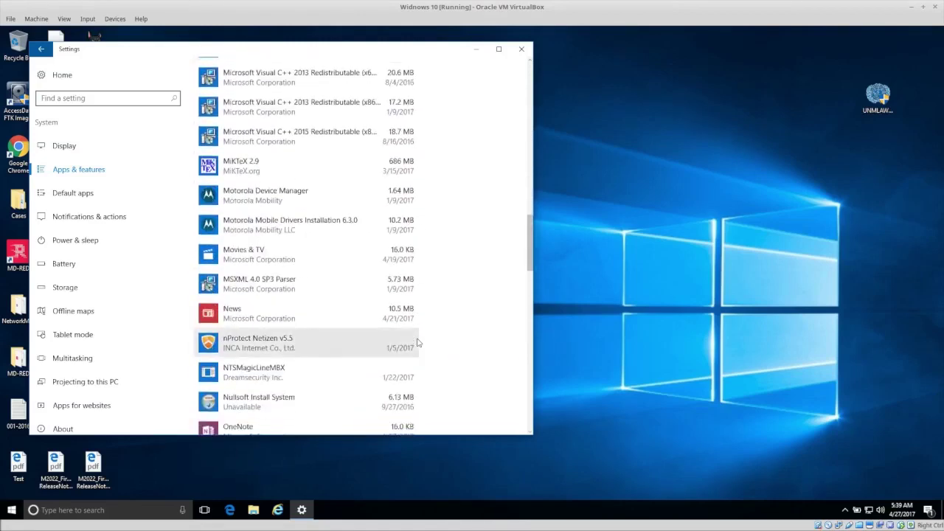
{"action": "scroll", "coordinate": [418, 342], "scroll_direction": "up", "scroll_amount": 2}
{"action": "scroll", "coordinate": [418, 341], "scroll_direction": "up", "scroll_amount": 5}
{"action": "scroll", "coordinate": [417, 342], "scroll_direction": "up", "scroll_amount": 4}
{"action": "scroll", "coordinate": [418, 342], "scroll_direction": "up", "scroll_amount": 5}
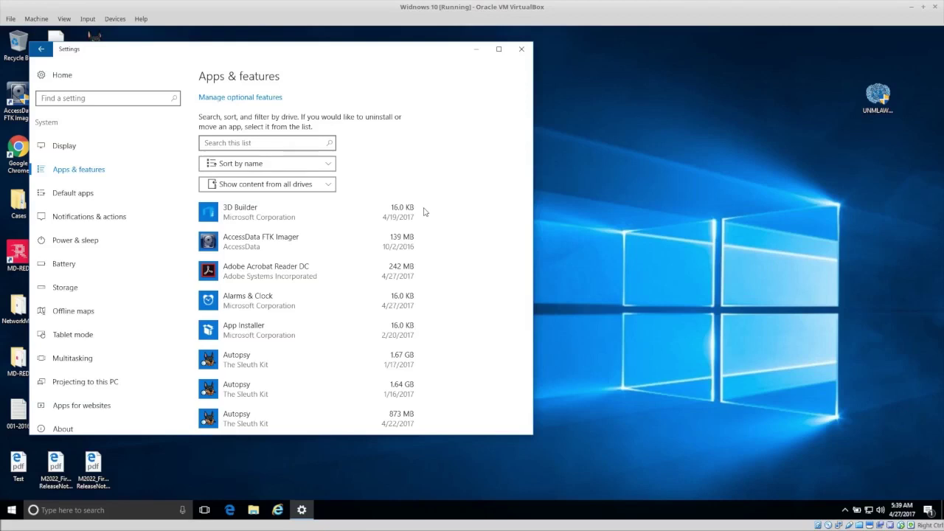
{"action": "scroll", "coordinate": [425, 212], "scroll_direction": "down", "scroll_amount": 4}
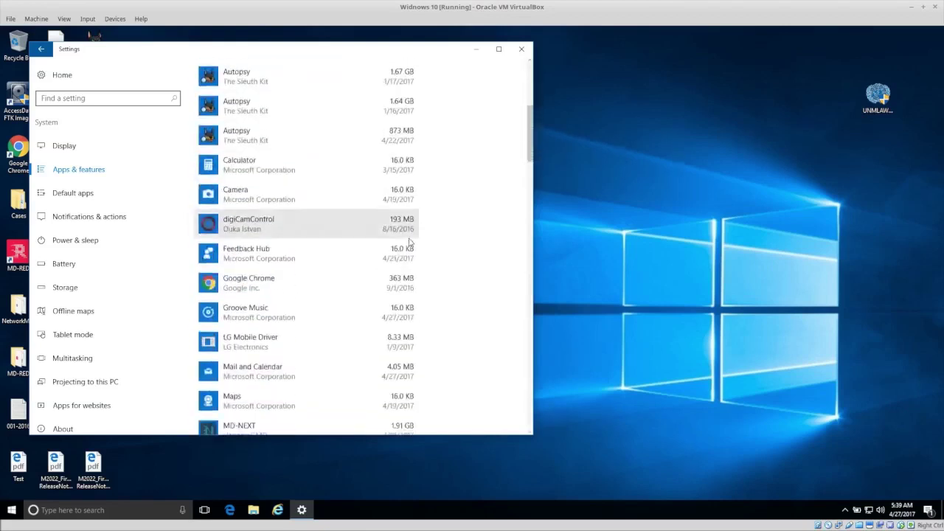
{"action": "scroll", "coordinate": [408, 239], "scroll_direction": "down", "scroll_amount": 4}
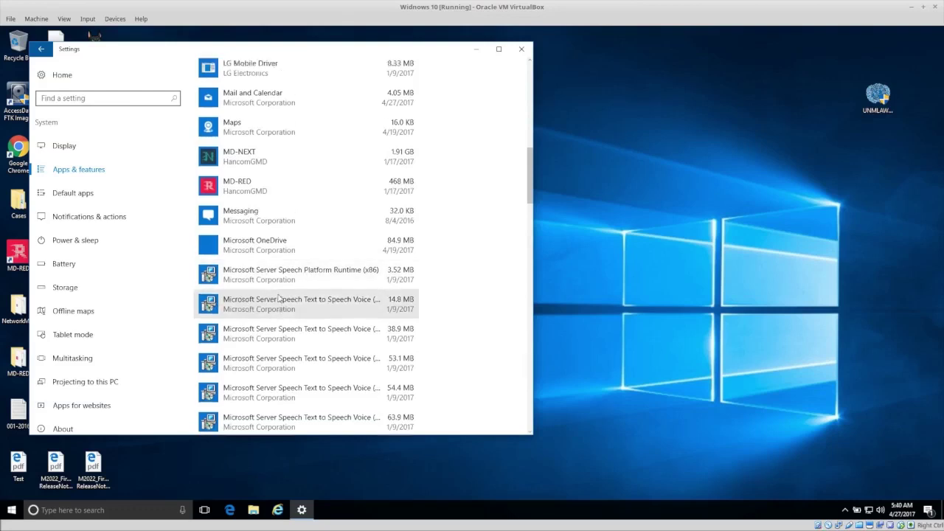
{"action": "scroll", "coordinate": [272, 295], "scroll_direction": "up", "scroll_amount": 3}
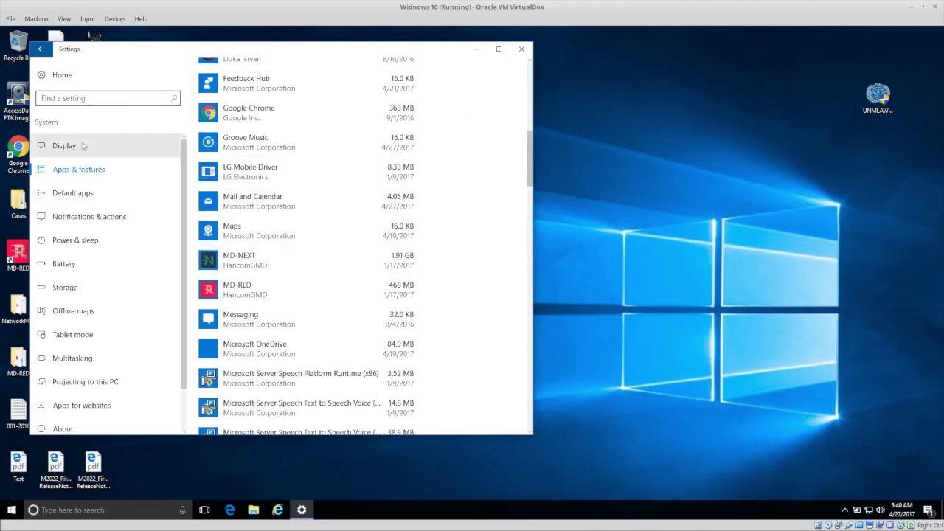
{"action": "scroll", "coordinate": [440, 268], "scroll_direction": "down", "scroll_amount": 1}
{"action": "scroll", "coordinate": [441, 272], "scroll_direction": "down", "scroll_amount": 2}
{"action": "scroll", "coordinate": [440, 273], "scroll_direction": "down", "scroll_amount": 2}
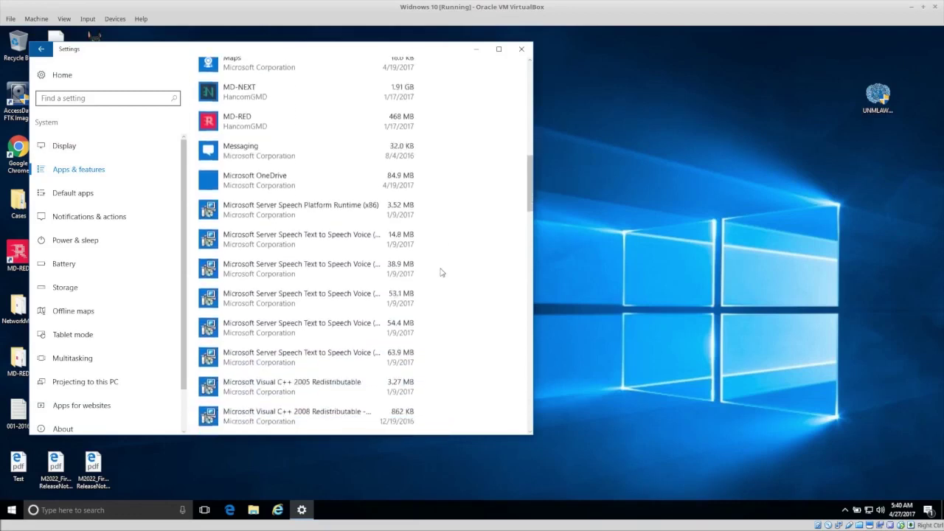
{"action": "scroll", "coordinate": [440, 273], "scroll_direction": "up", "scroll_amount": 4}
{"action": "scroll", "coordinate": [440, 272], "scroll_direction": "up", "scroll_amount": 8}
{"action": "scroll", "coordinate": [440, 273], "scroll_direction": "up", "scroll_amount": 3}
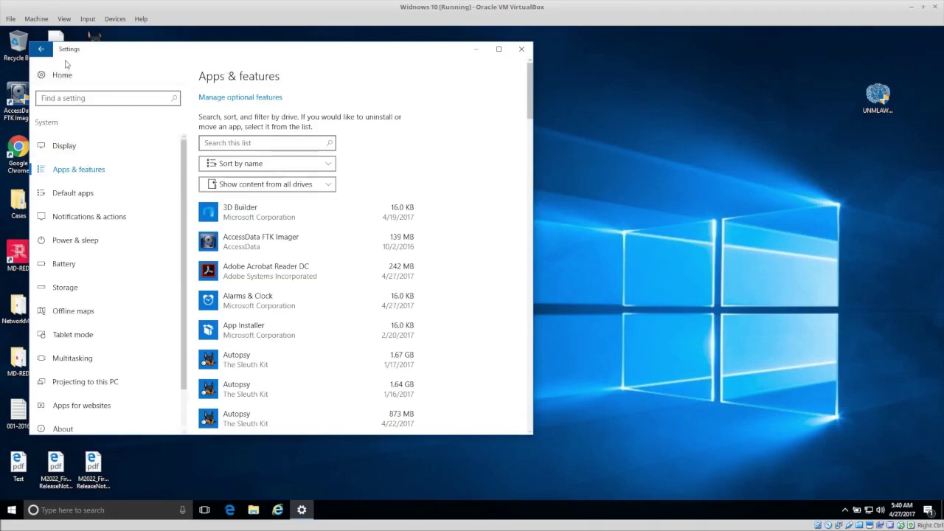
Go from Settings home to the Network & Internet Ethernet page for Network 3
{"action": "left_click", "coordinate": [41, 49]}
{"action": "left_click", "coordinate": [461, 384]}
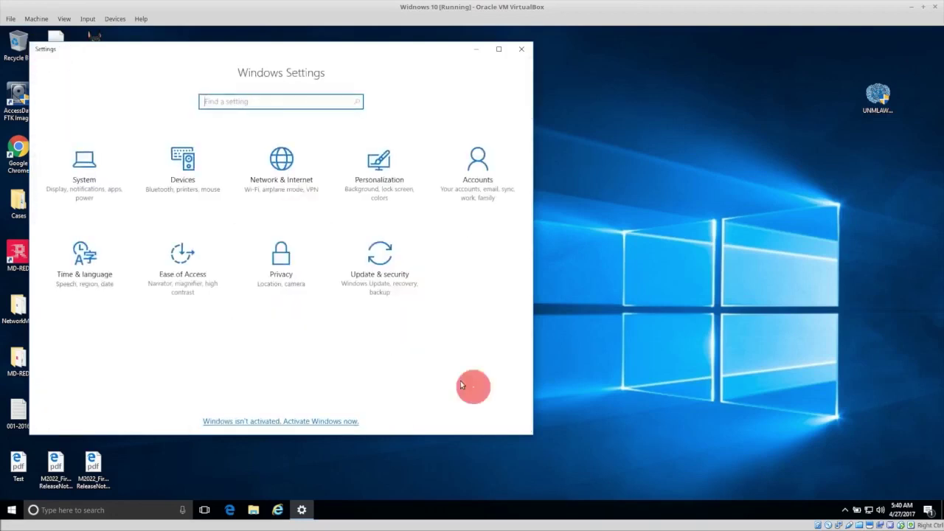
{"action": "left_click", "coordinate": [273, 186]}
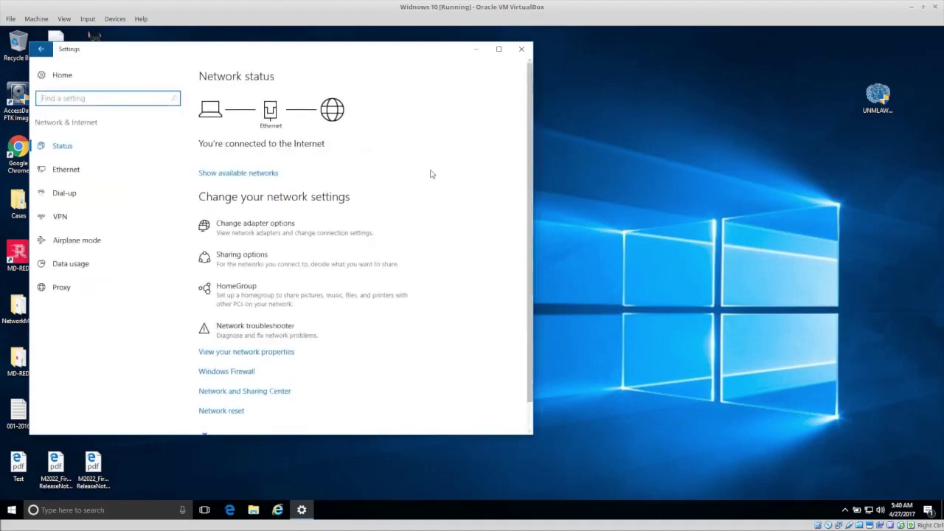
{"action": "scroll", "coordinate": [431, 174], "scroll_direction": "down", "scroll_amount": 1}
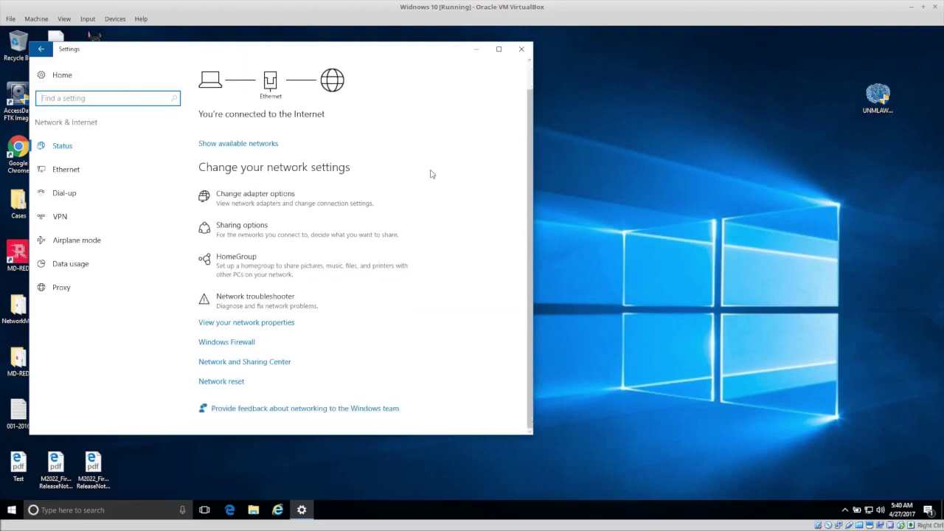
{"action": "scroll", "coordinate": [436, 204], "scroll_direction": "up", "scroll_amount": 1}
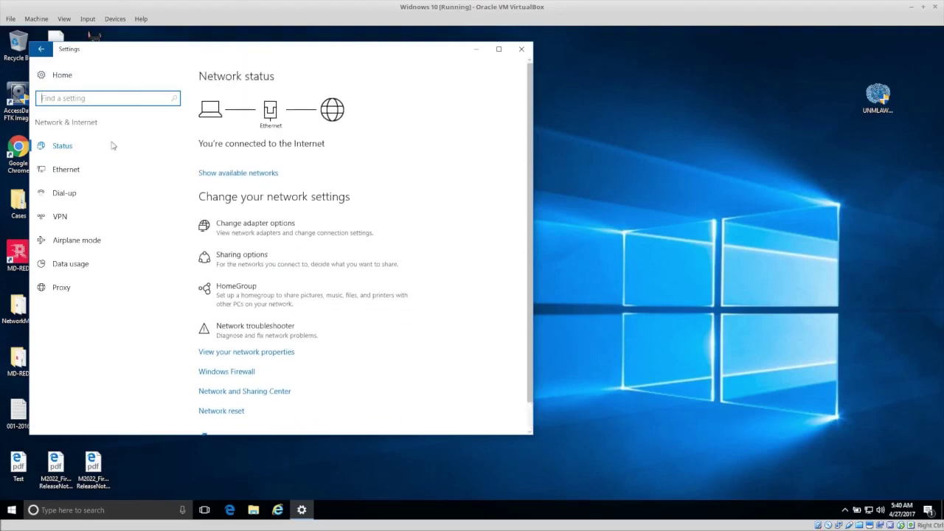
{"action": "left_click", "coordinate": [66, 170]}
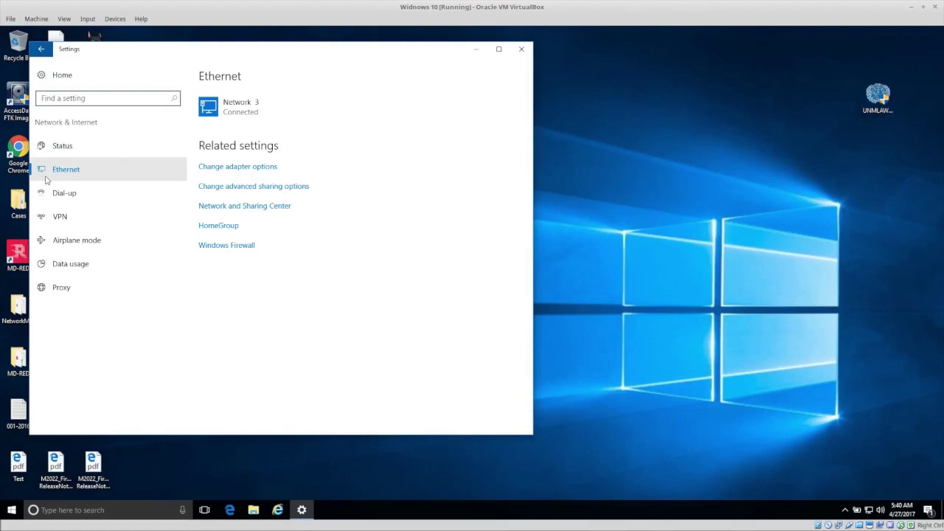
{"action": "left_click", "coordinate": [221, 246]}
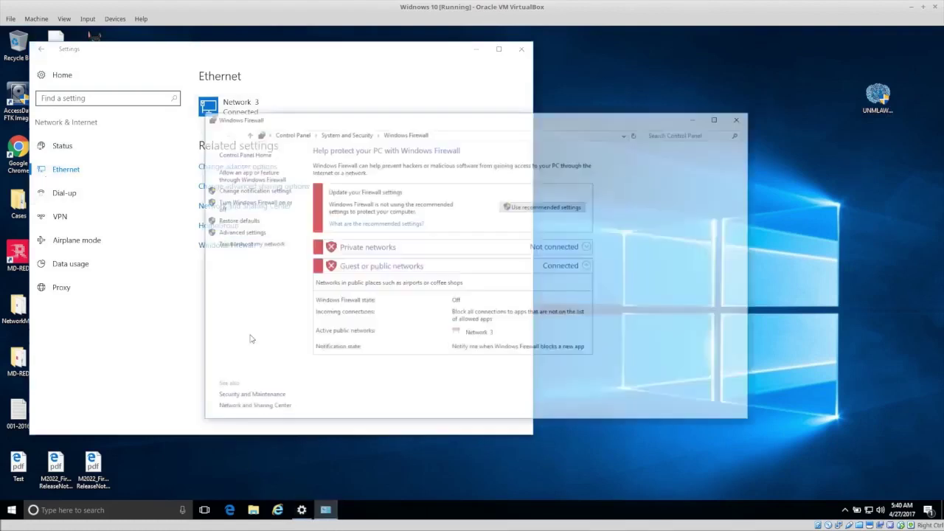
Turn Windows Firewall on for private and guest/public networks using recommended settings
{"action": "left_click_drag", "start_coordinate": [490, 119], "coordinate": [409, 90]}
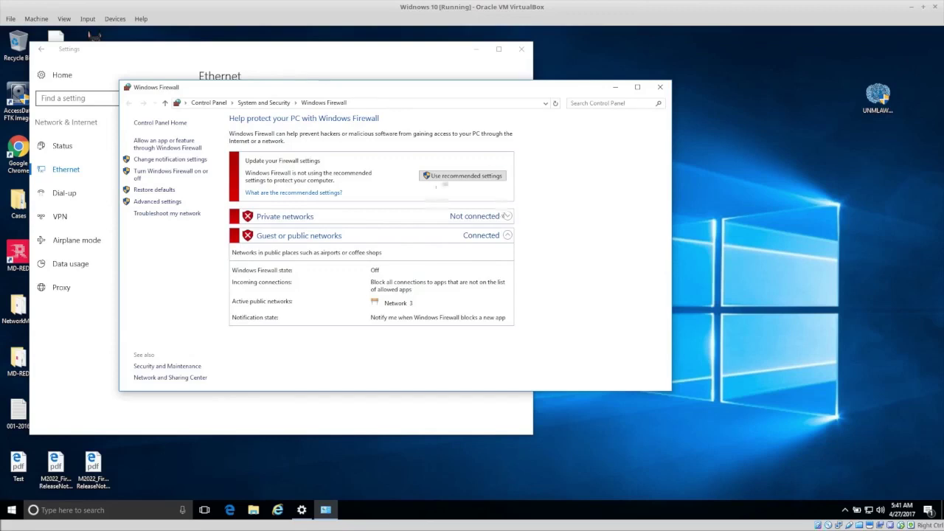
{"action": "left_click", "coordinate": [476, 177]}
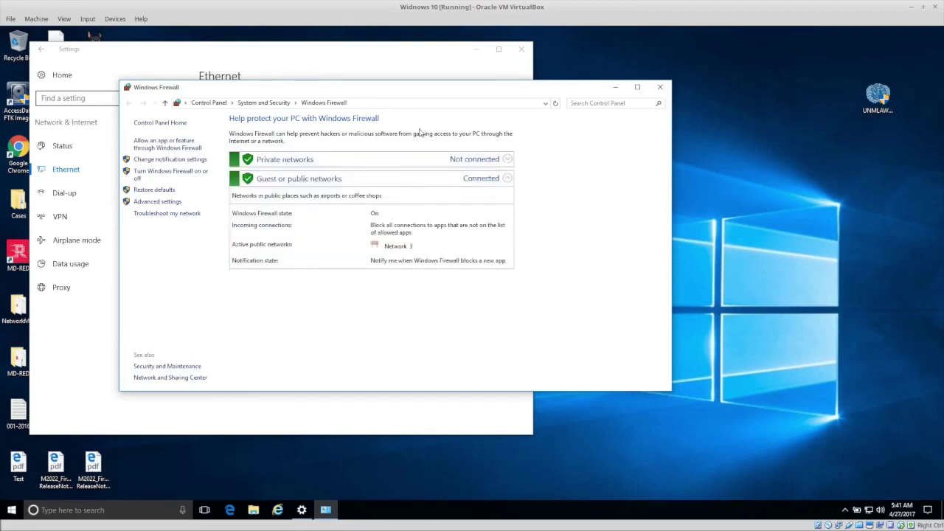
{"action": "left_click", "coordinate": [455, 160]}
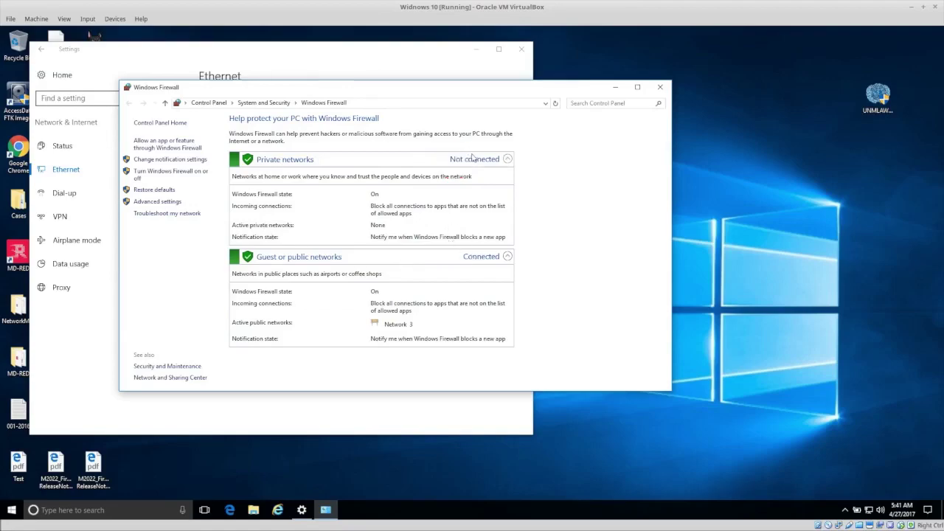
{"action": "left_click", "coordinate": [473, 158]}
{"action": "left_click", "coordinate": [267, 159]}
{"action": "left_click", "coordinate": [275, 160]}
{"action": "left_click", "coordinate": [278, 260]}
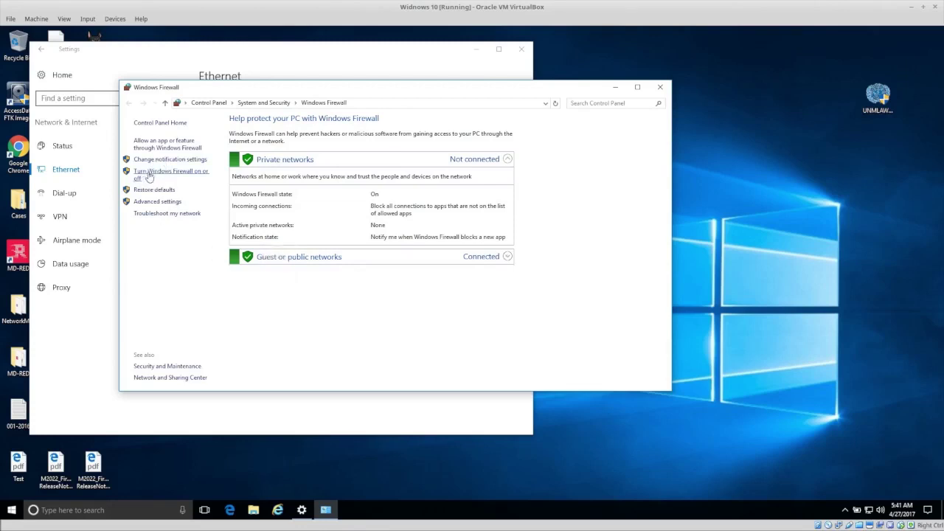
{"action": "left_click", "coordinate": [182, 172]}
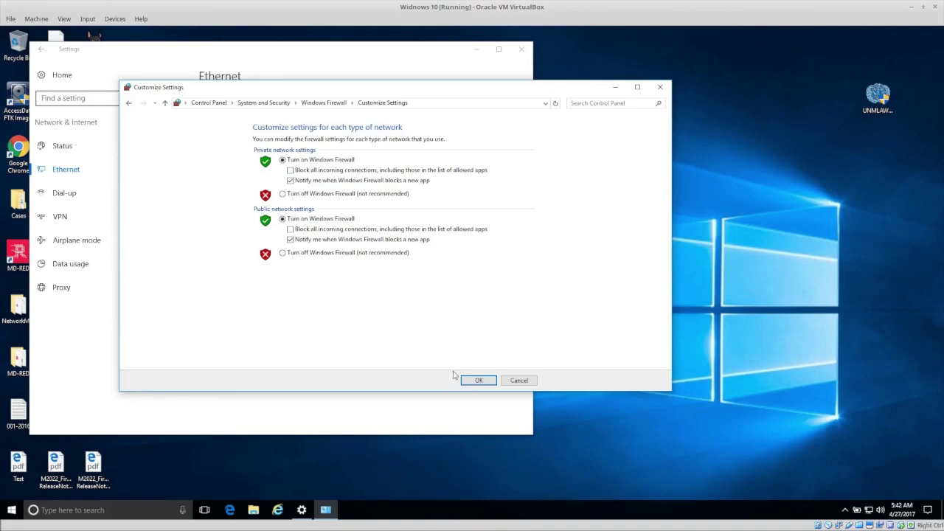
Confirm Windows Firewall stays on for private and public networks, review Security and Maintenance, then close it
{"action": "left_click", "coordinate": [490, 382]}
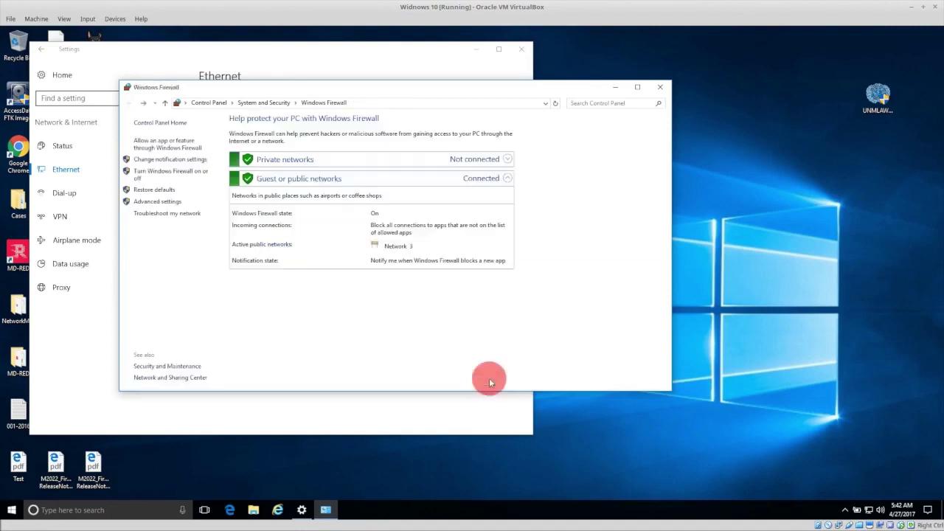
{"action": "left_click", "coordinate": [168, 366]}
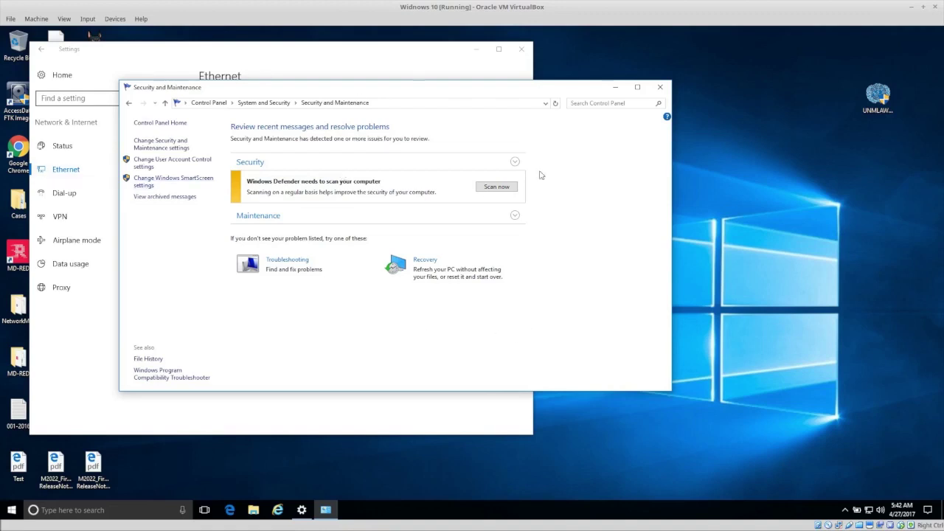
{"action": "left_click", "coordinate": [663, 86]}
{"action": "left_click", "coordinate": [334, 370]}
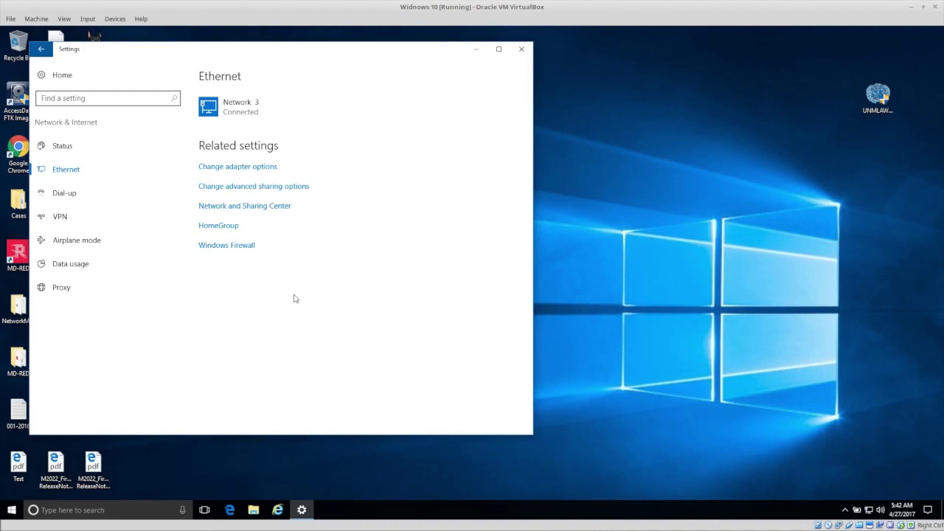
Go from Settings Home through Update & security and Windows Defender to the File History backup page
{"action": "left_click", "coordinate": [41, 49]}
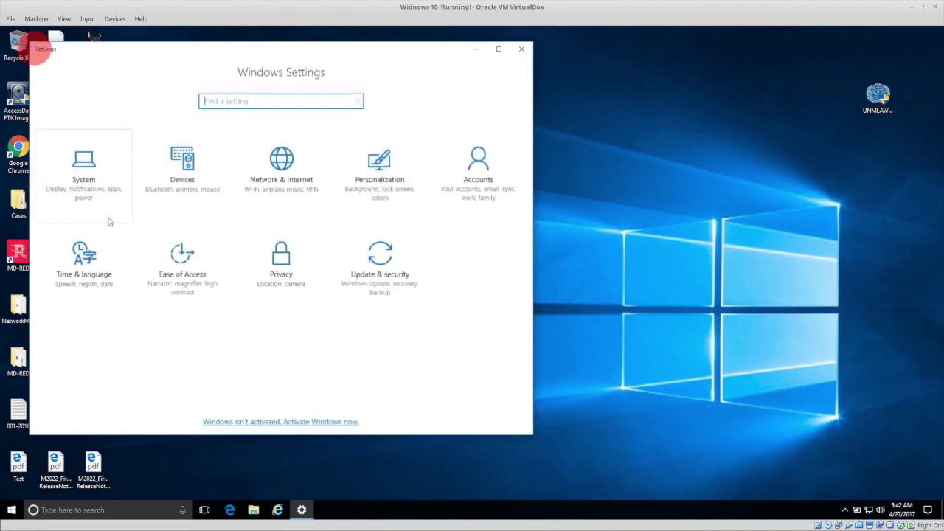
{"action": "left_click", "coordinate": [385, 247]}
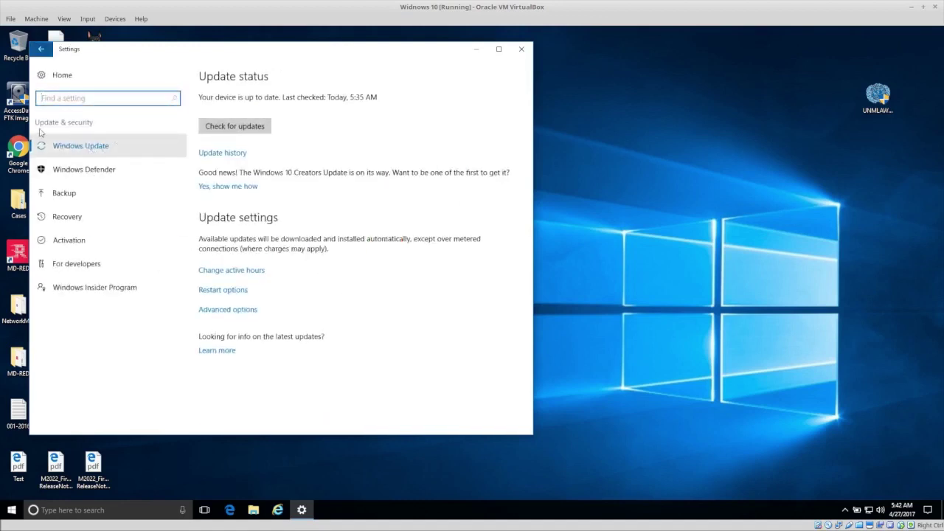
{"action": "left_click", "coordinate": [90, 169]}
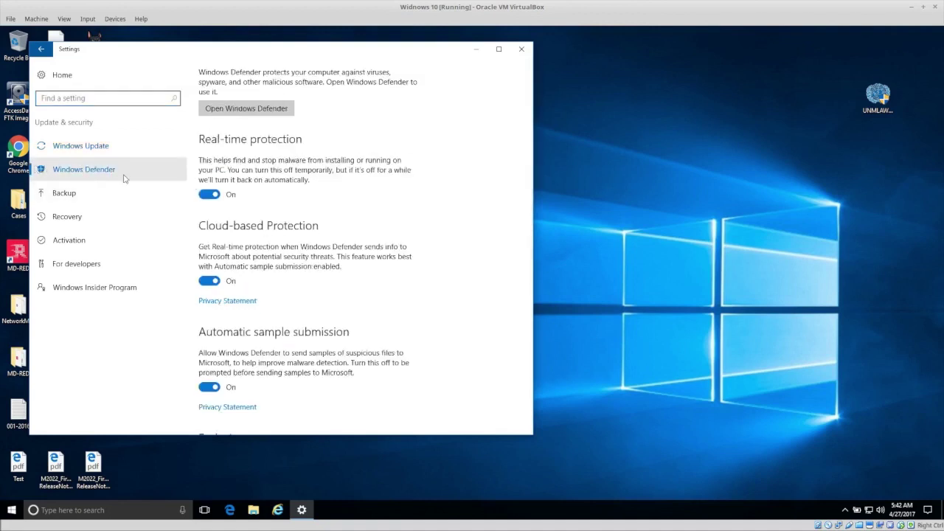
{"action": "left_click", "coordinate": [80, 193]}
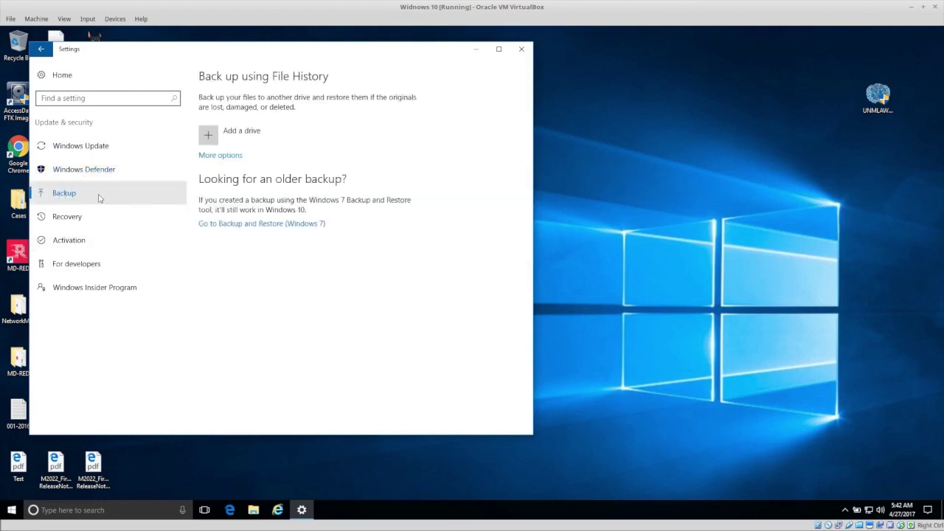